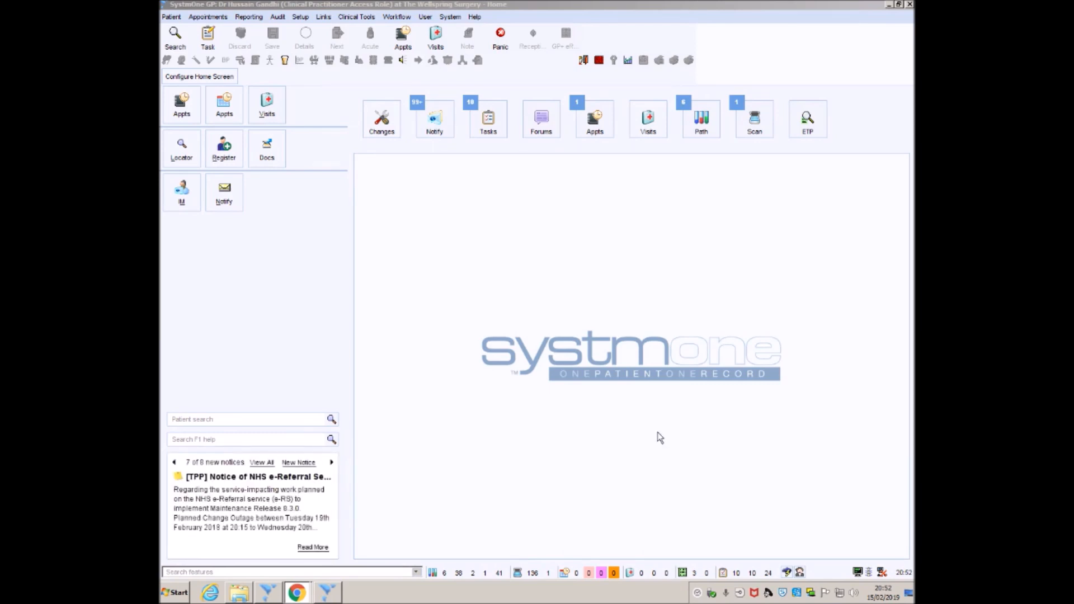
- Open the user preferences and display the Abbreviation Dictionary settings
left_click(426, 17)
left_click(464, 124)
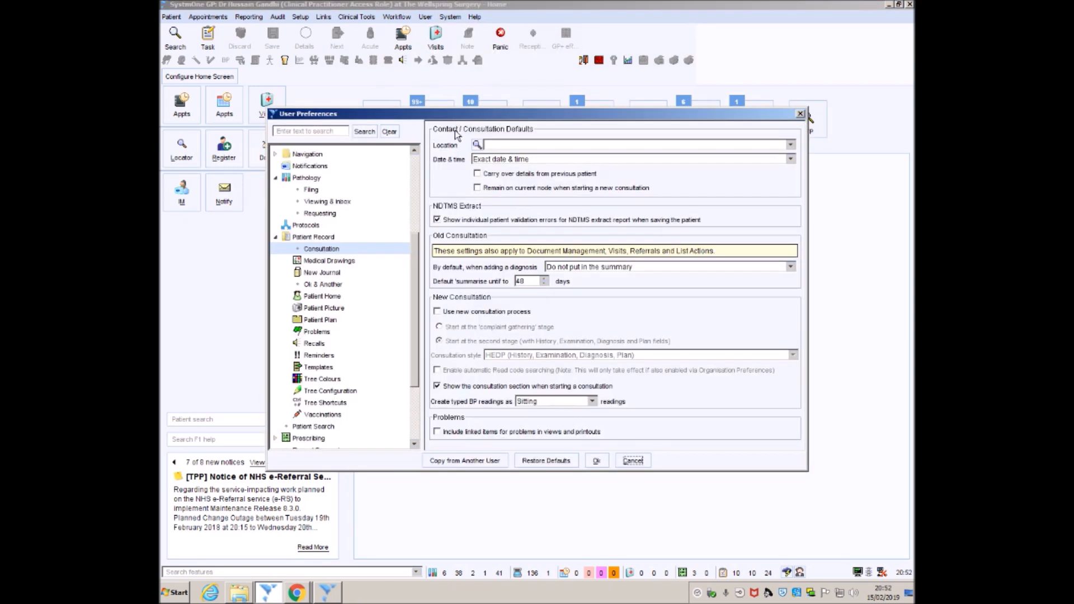
left_click_drag(415, 239, 408, 159)
left_click(354, 154)
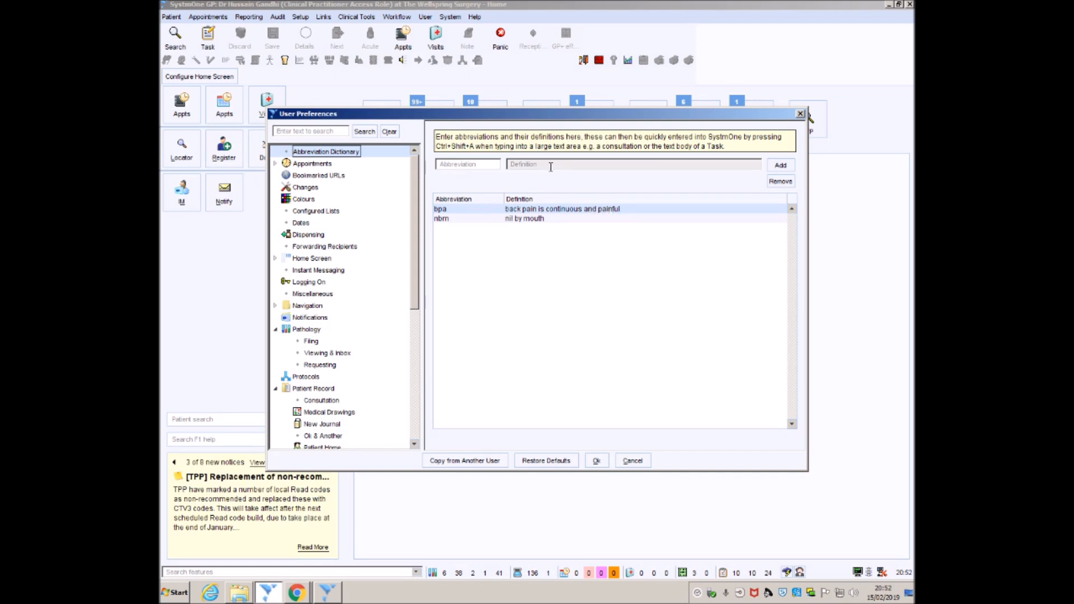
- In the New Task window, fill the body with "nil by mouth" using the nbm entry from the Abbreviation Dictionary, and discard the task
left_click(336, 591)
left_click(343, 571)
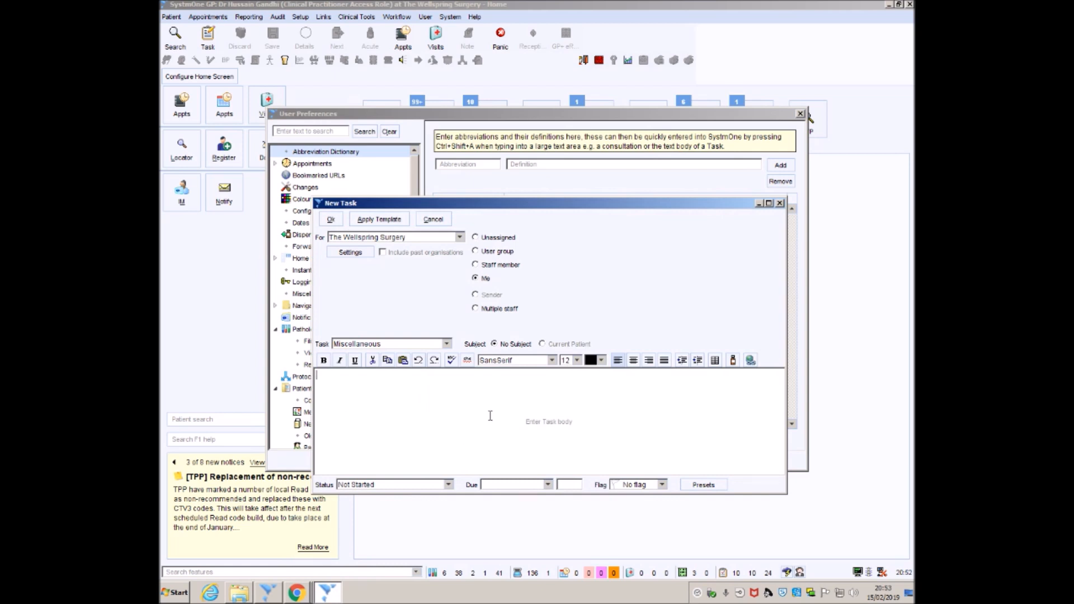
key("ctrl+shift+a")
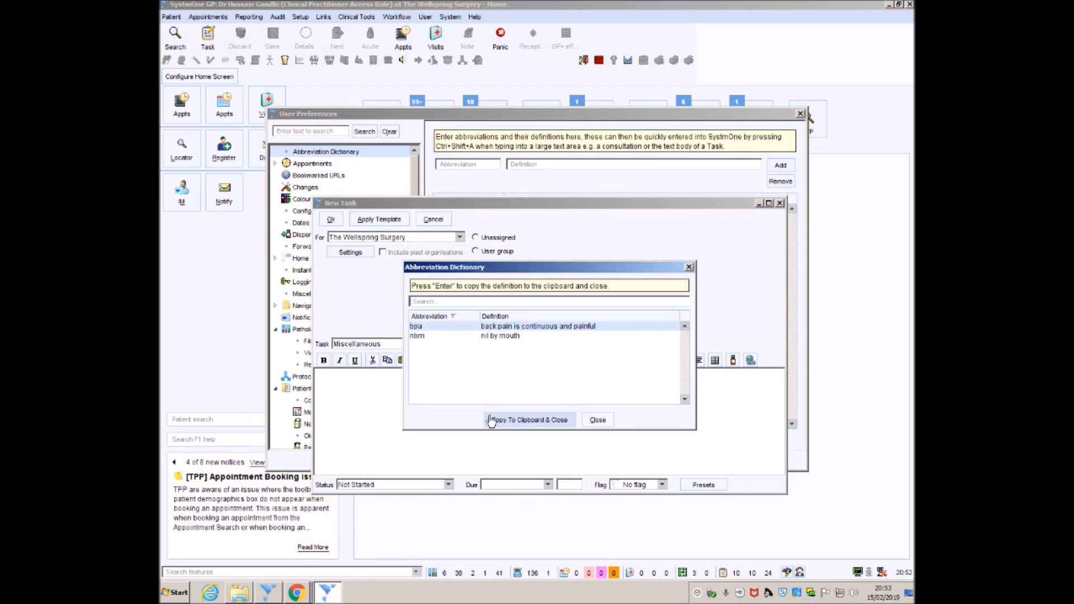
left_click(470, 336)
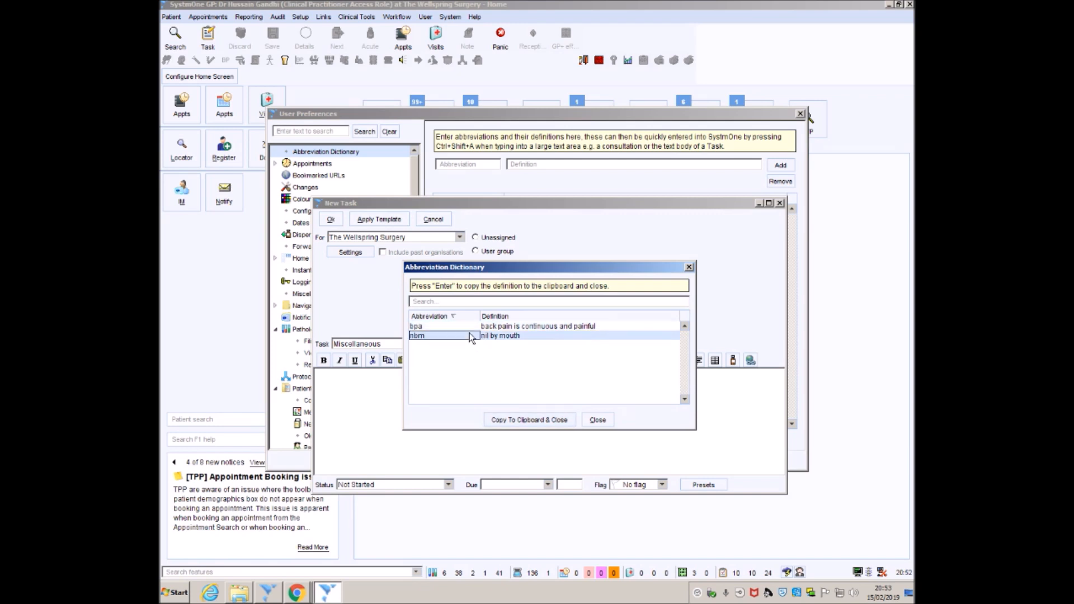
key("Return")
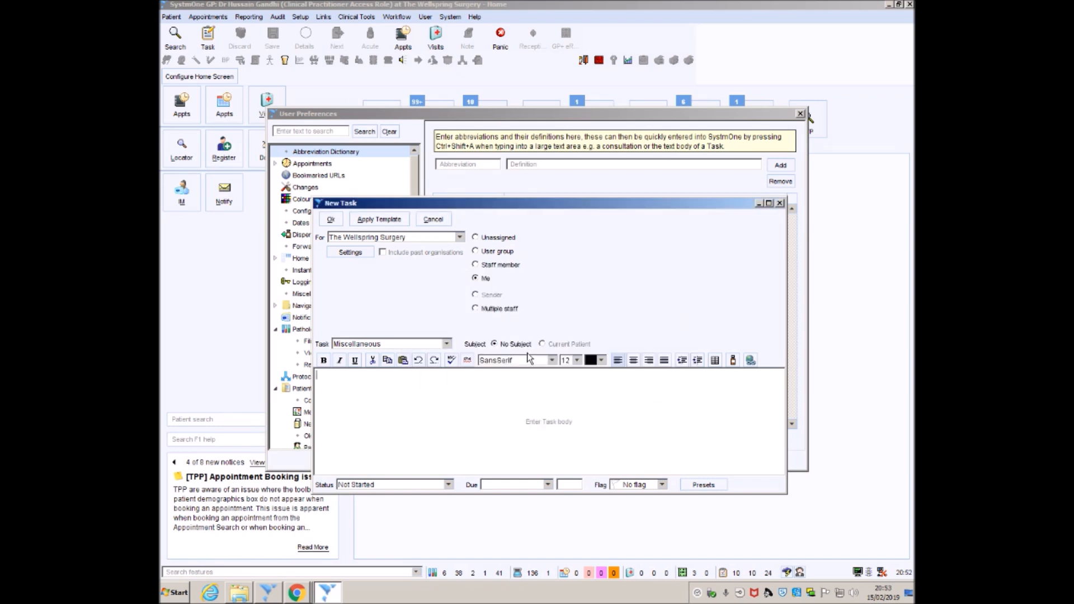
type("nil by mouth")
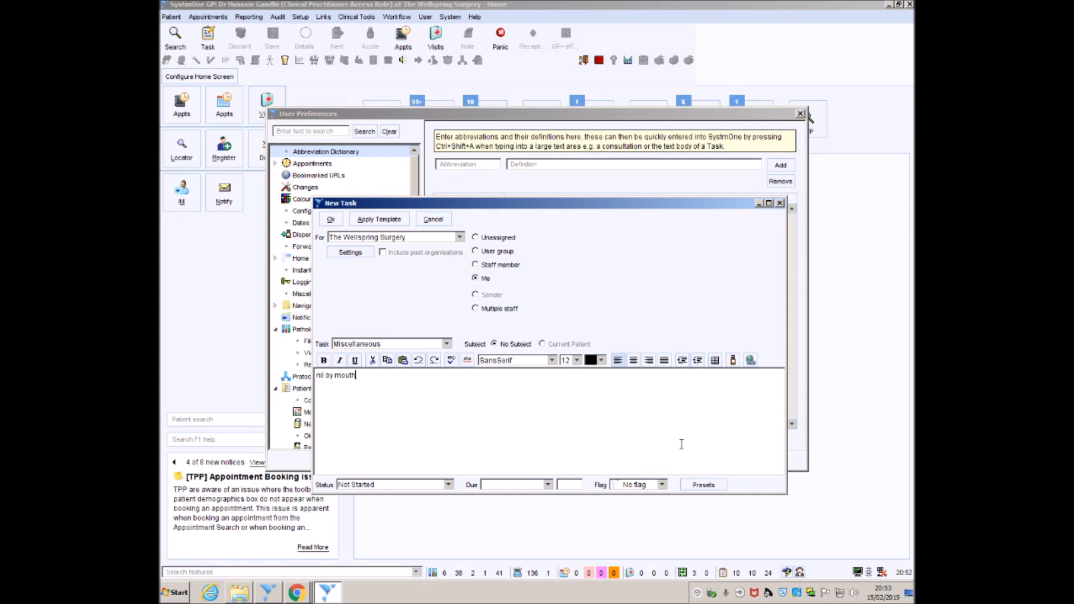
left_click(780, 205)
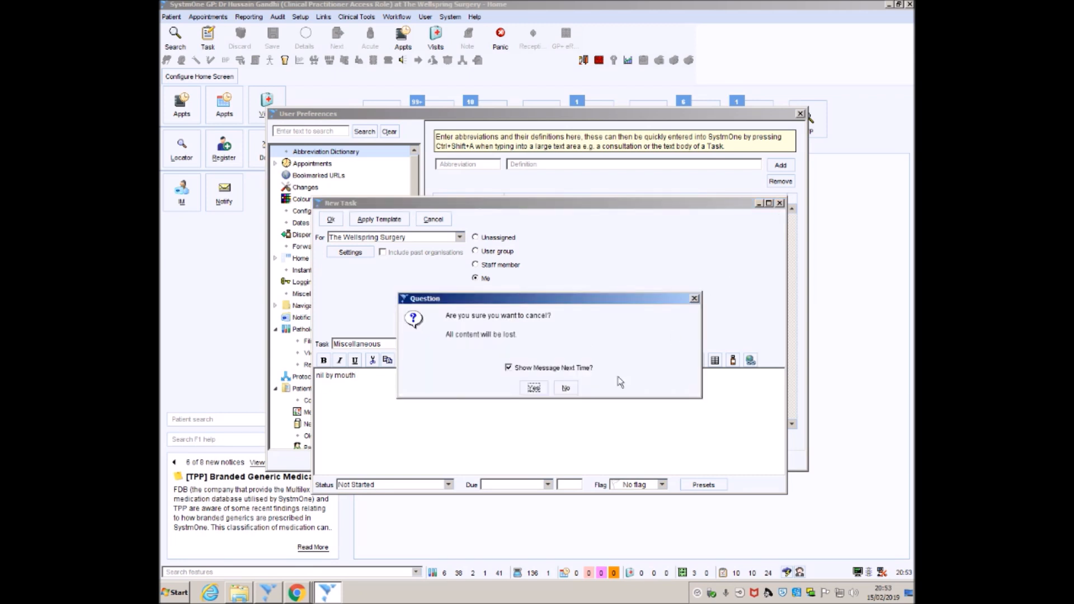
left_click(537, 389)
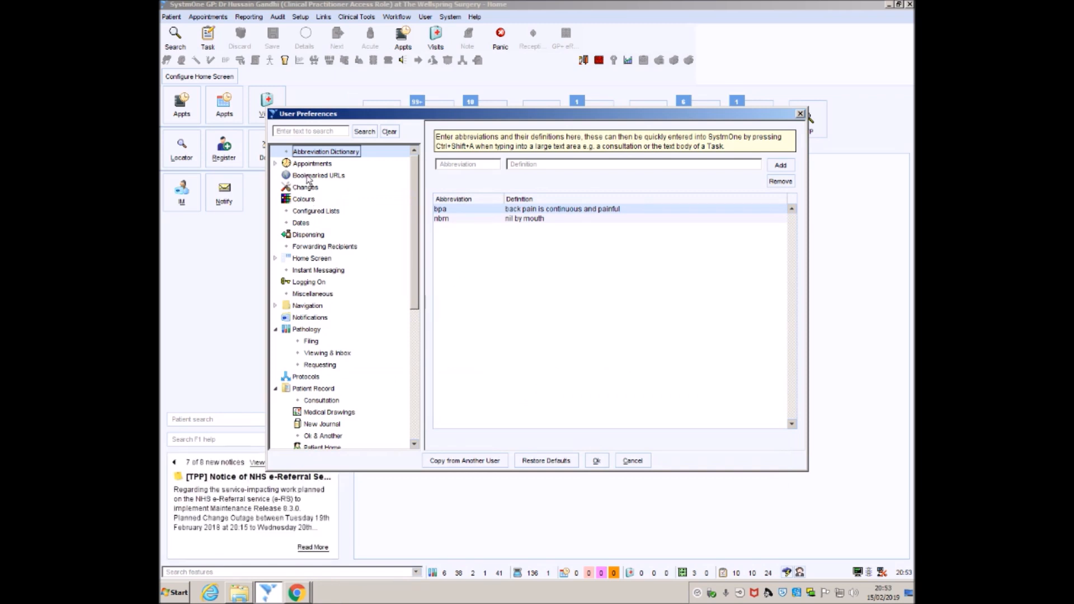
- Expand the Appointments preferences and review the Bookmarked URLs, selecting the Wellspring locum support video and f12 guidance video bookmarks
left_click(275, 163)
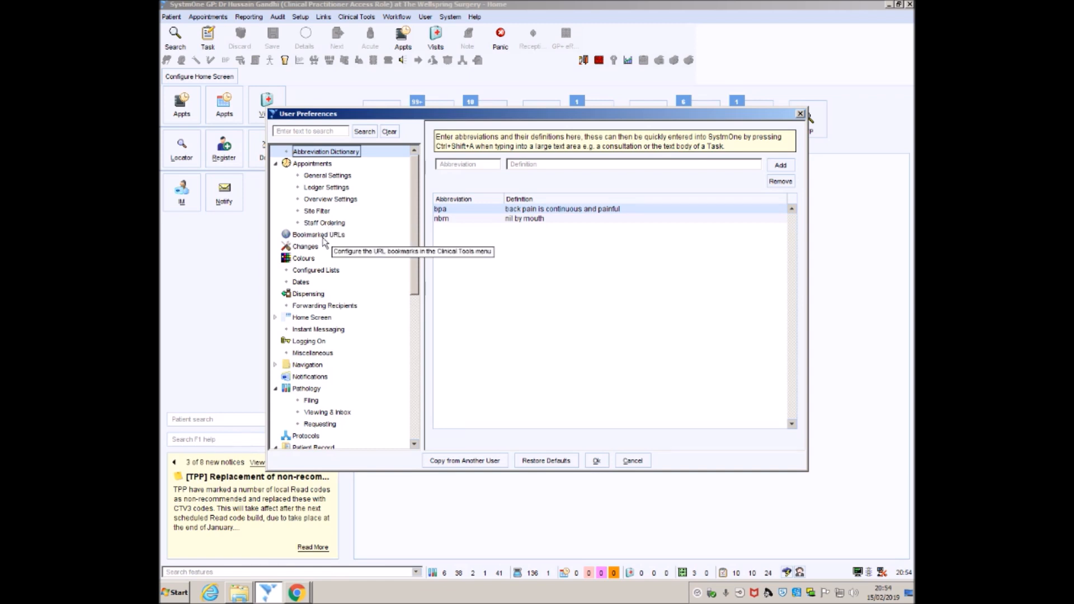
left_click(323, 242)
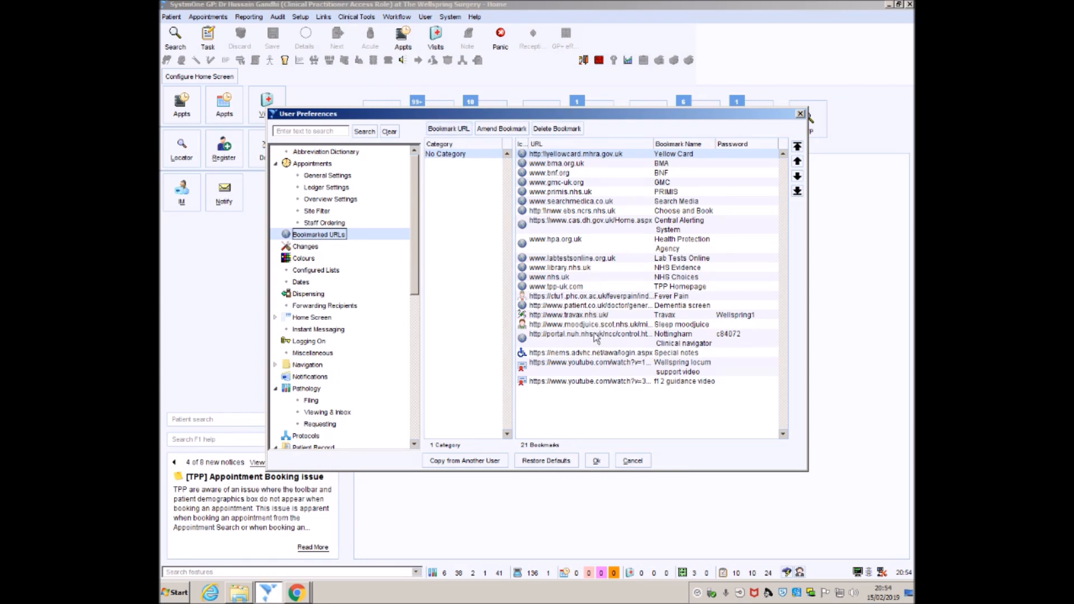
left_click(594, 364)
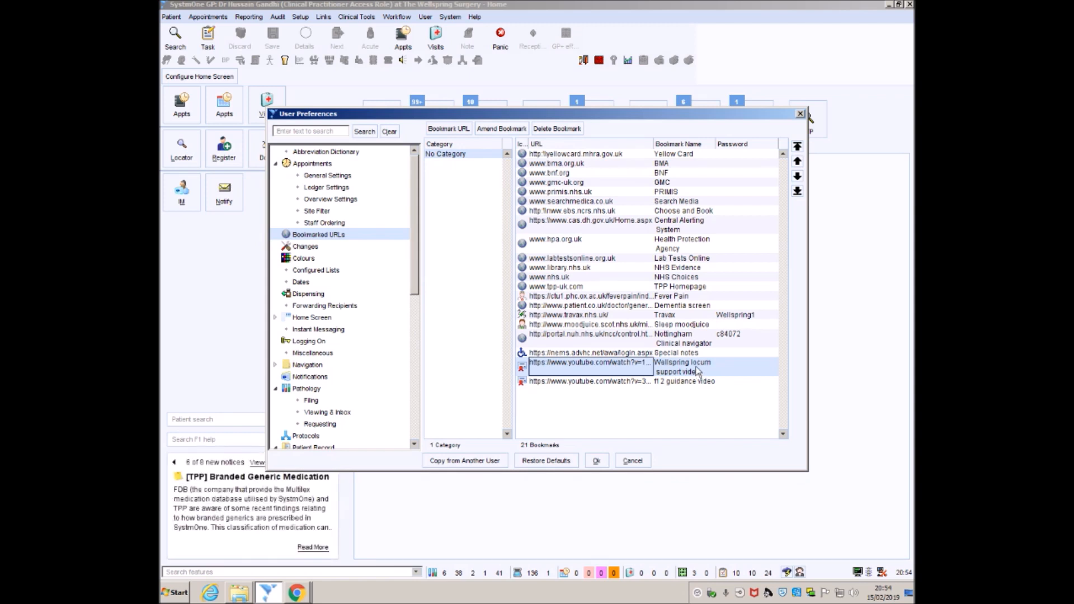
left_click(679, 384)
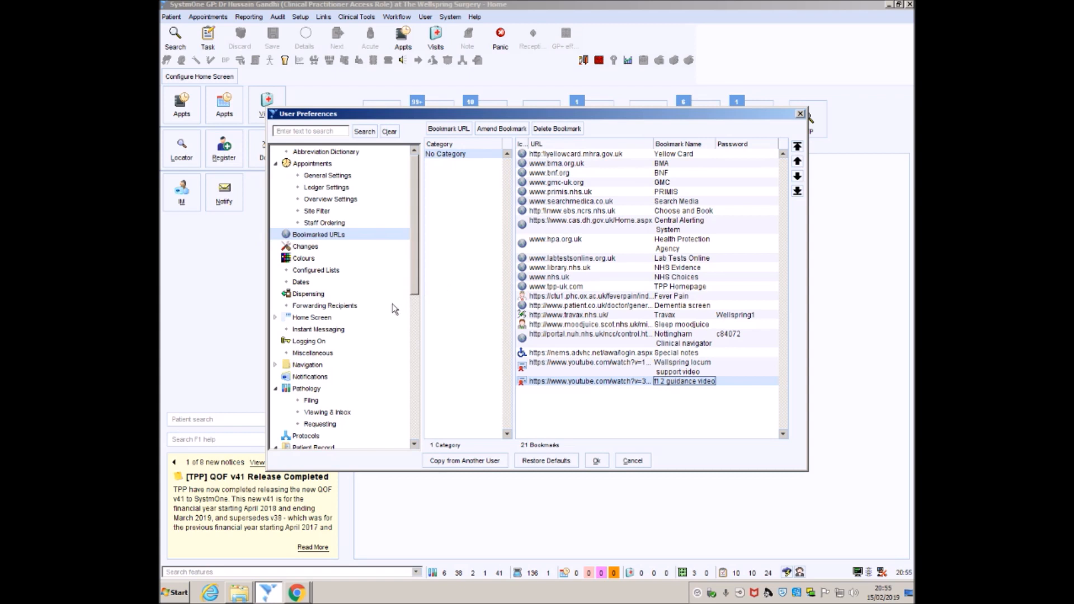
- Display the Home Screen Buttons preferences and move the preferences window to compare them with the home screen
left_click(290, 317)
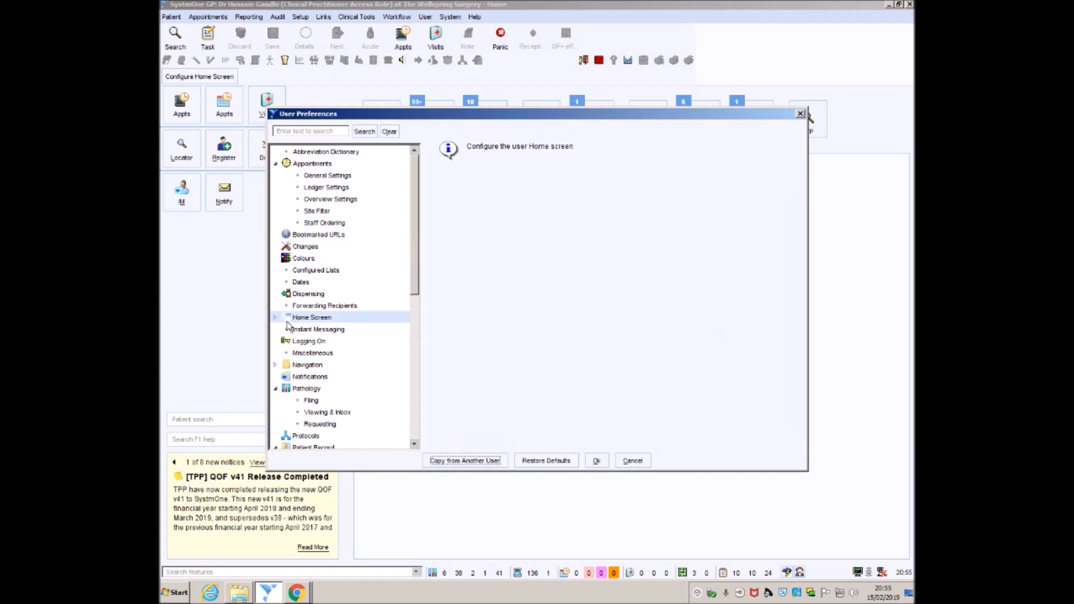
left_click(275, 318)
left_click(315, 330)
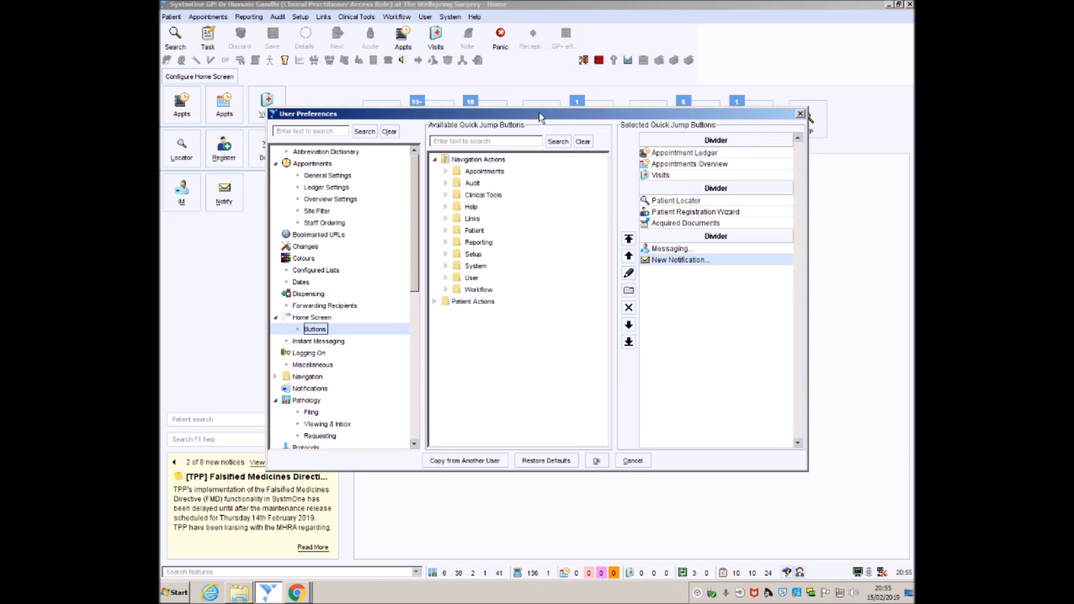
left_click_drag(539, 115, 576, 340)
left_click_drag(549, 110, 549, 107)
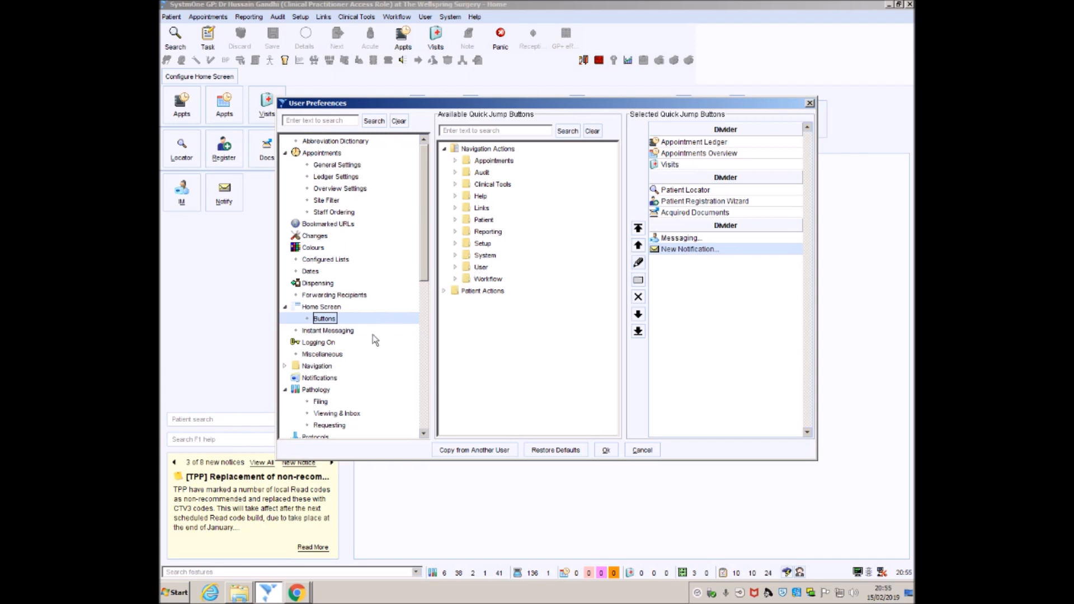
- View the Instant Messaging preferences and set the notification arrival prompt to "For urgent notifications only"
left_click(342, 333)
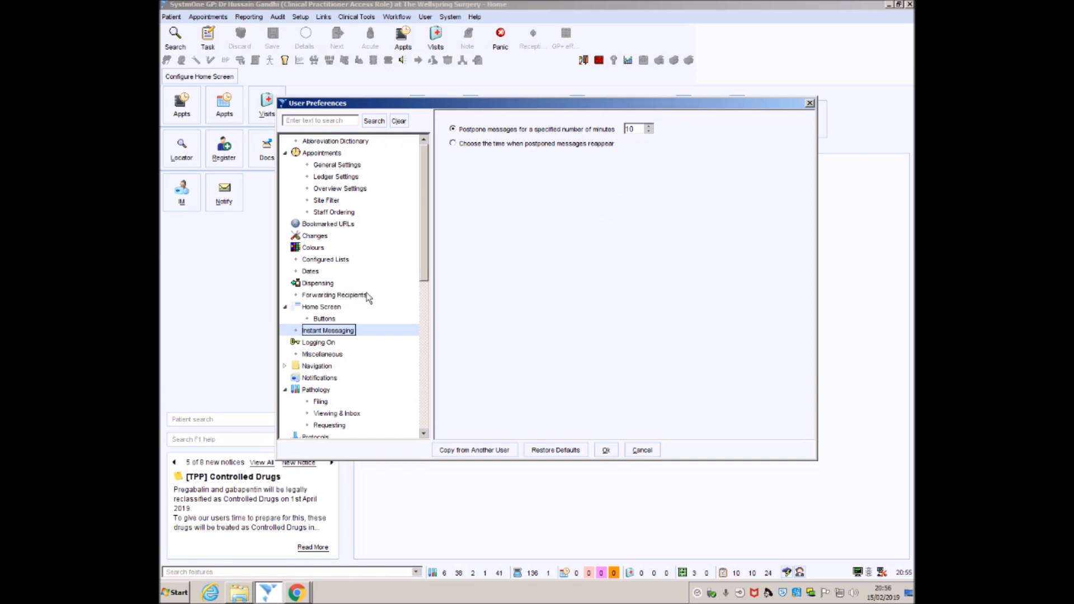
left_click(318, 379)
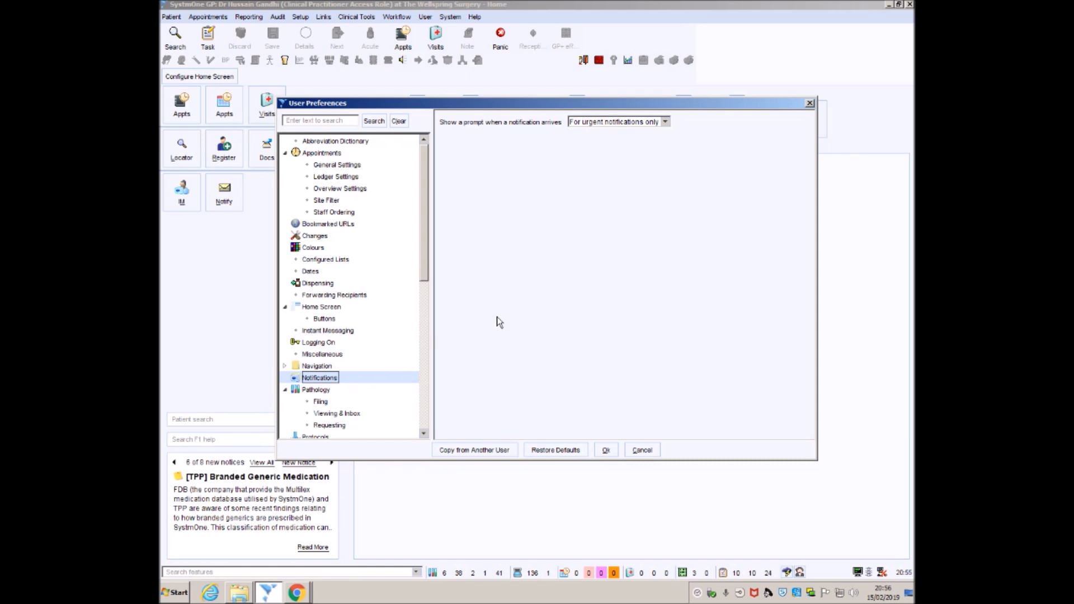
left_click(605, 122)
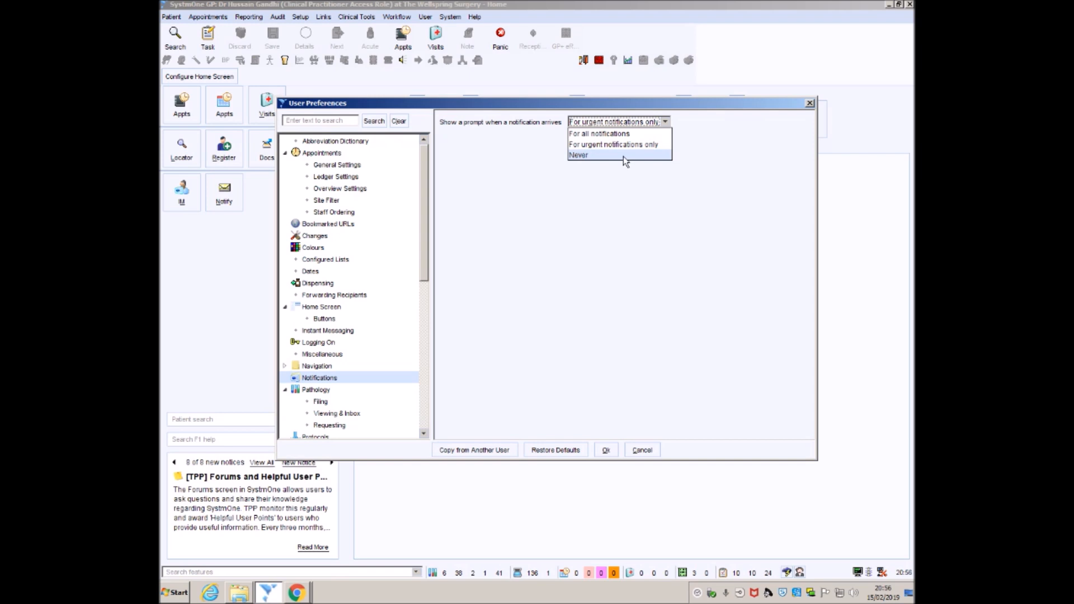
left_click(627, 144)
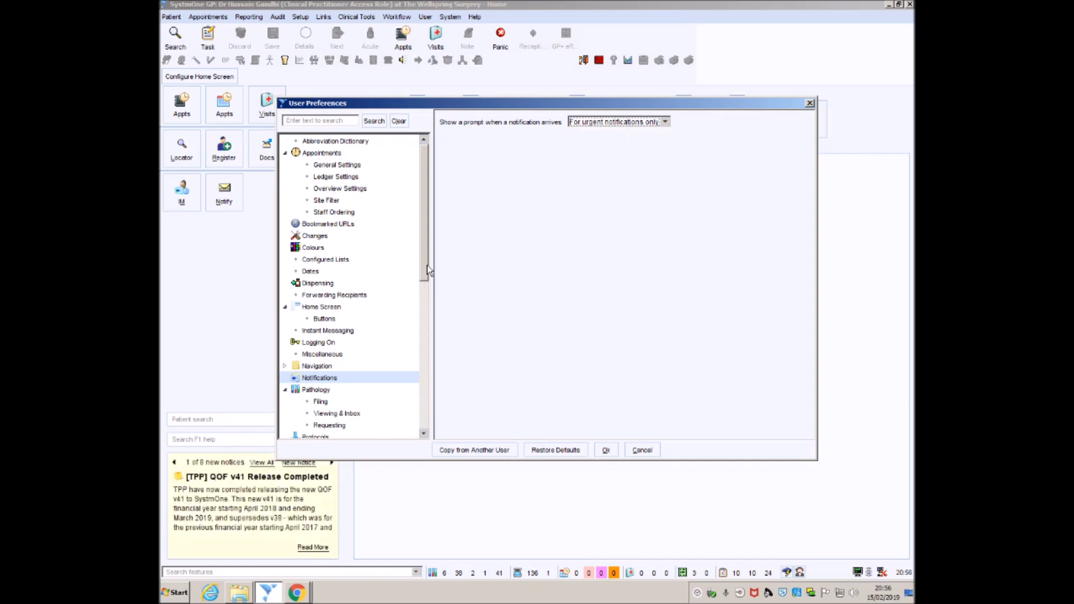
- In the pathology Filing preferences, turn "Immediately archive report" off and back on
left_click_drag(428, 271, 429, 290)
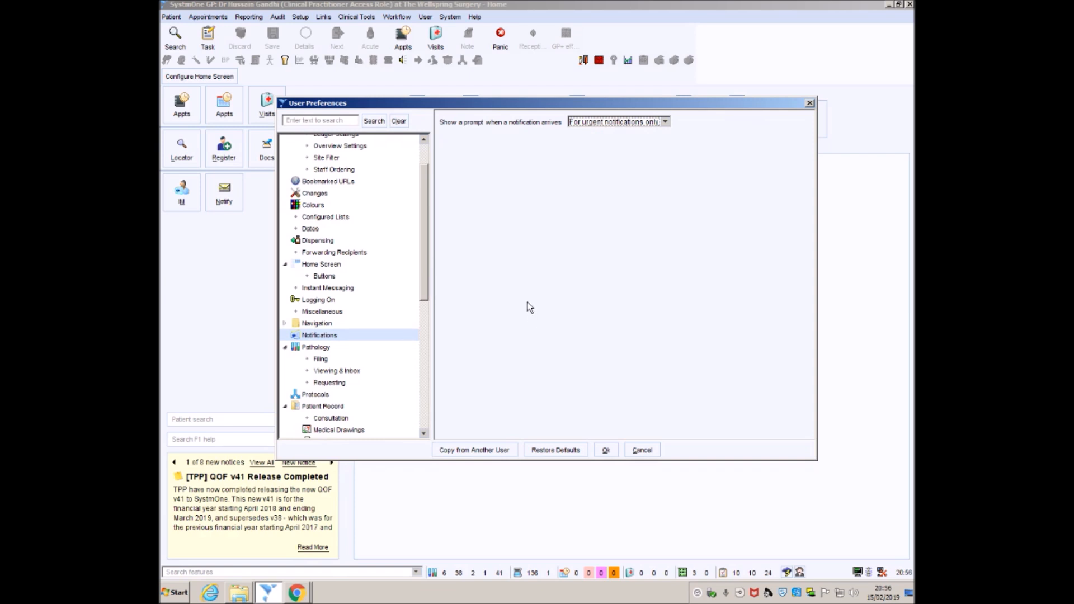
left_click(324, 349)
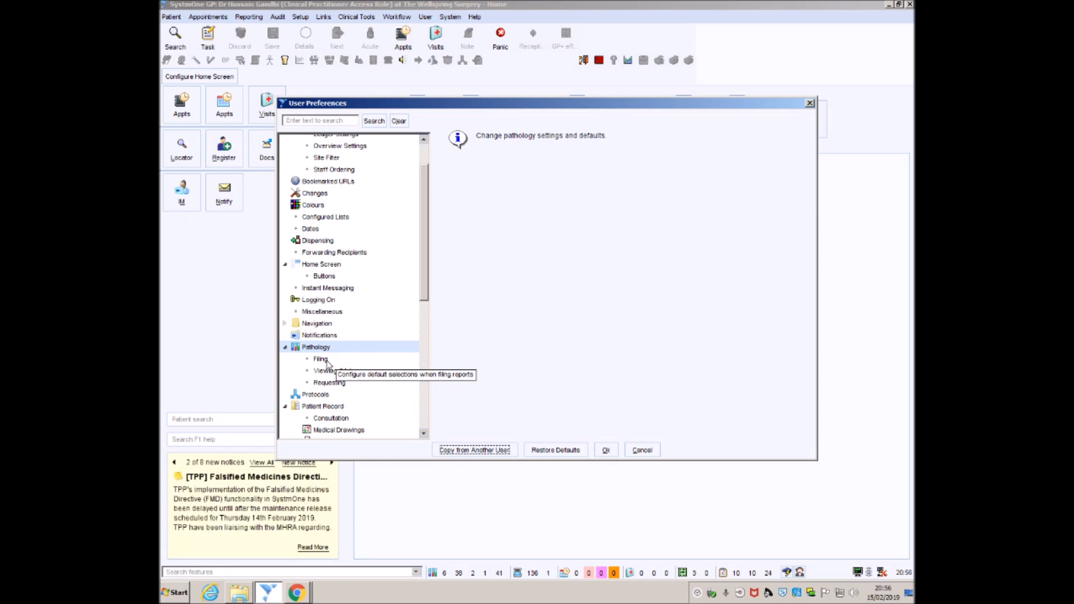
left_click(322, 359)
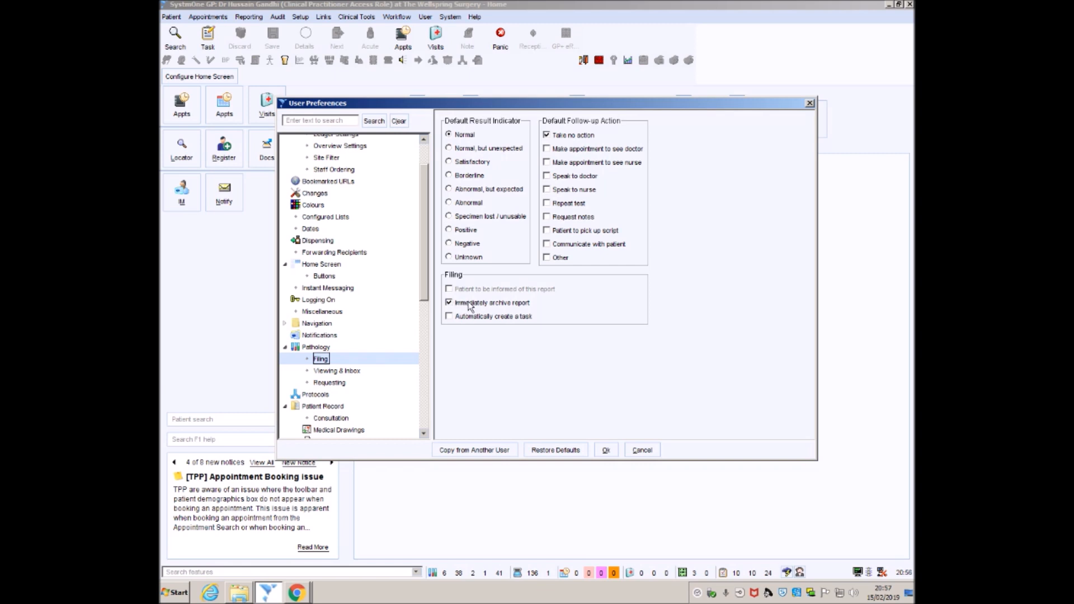
left_click(460, 304)
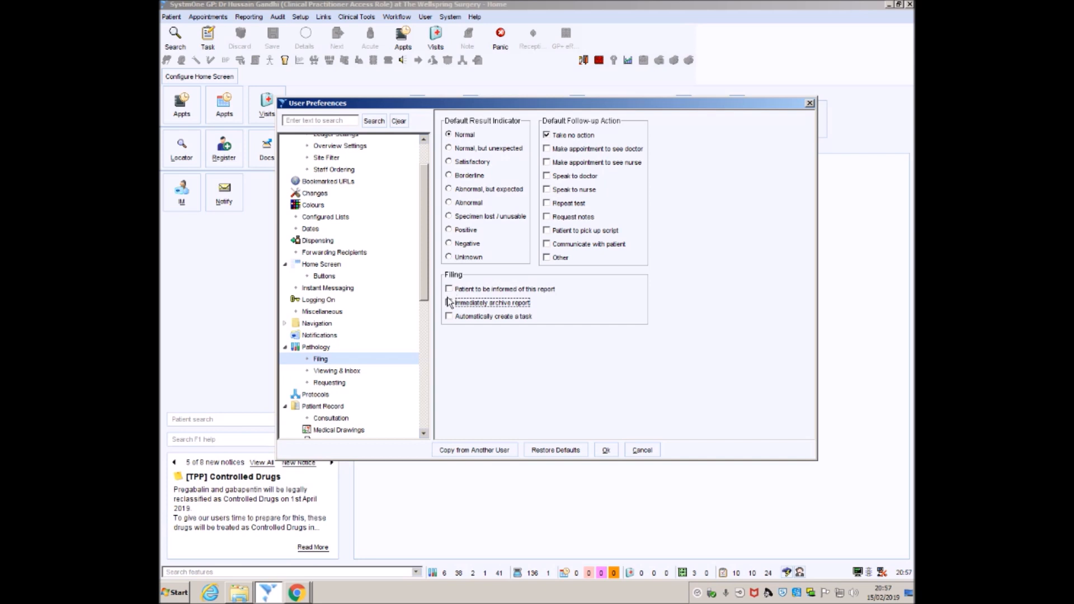
left_click(449, 304)
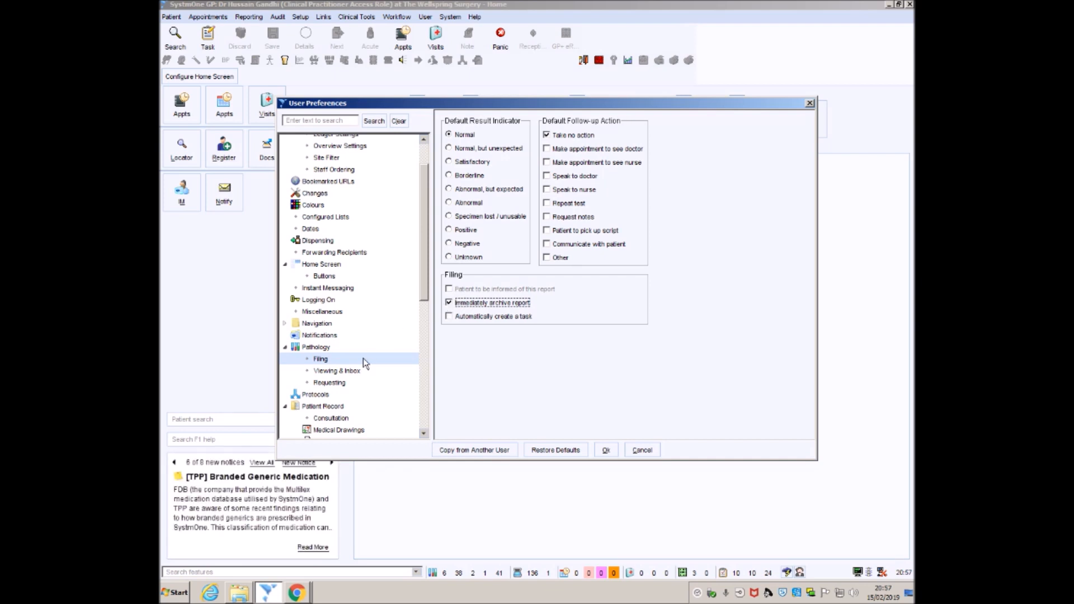
- In the patient record Consultation preferences, set typed BP readings to Sitting and turn the new consultation process on and back off
left_click(321, 407)
left_click_drag(424, 257, 424, 313)
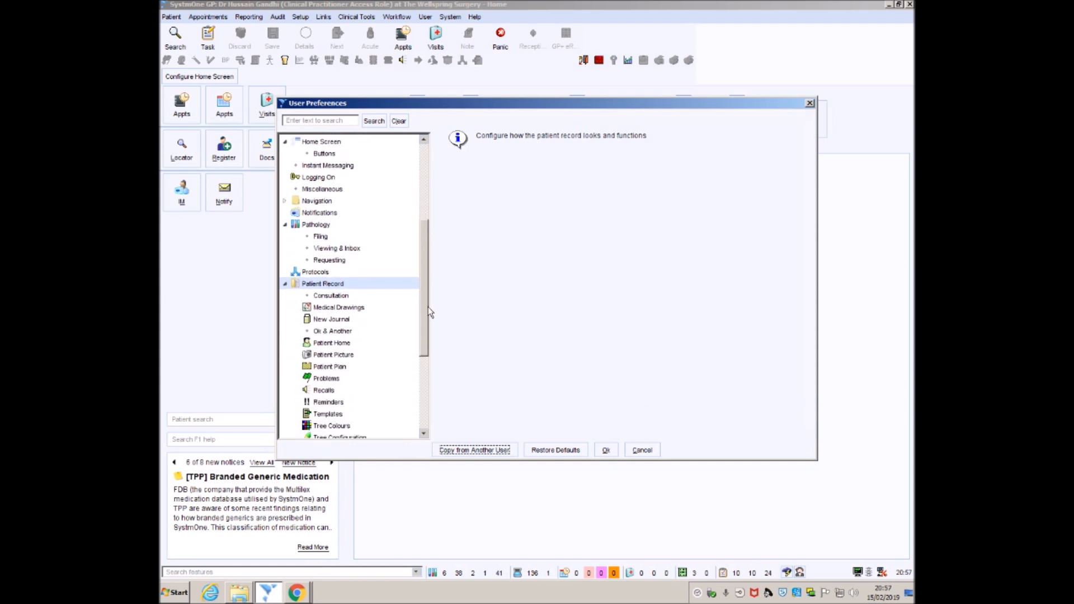
left_click(345, 299)
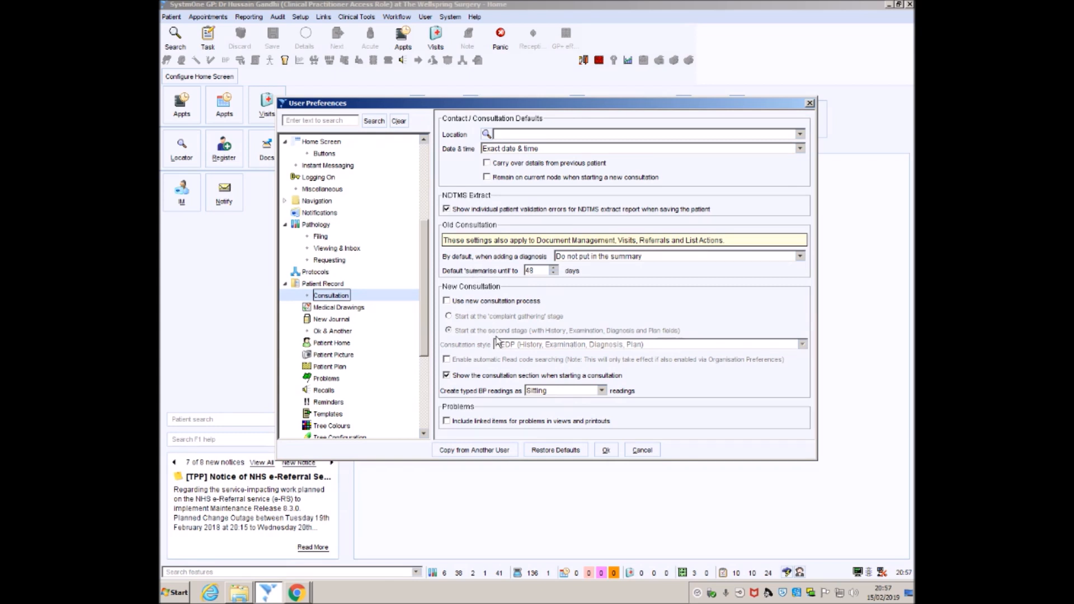
left_click(552, 393)
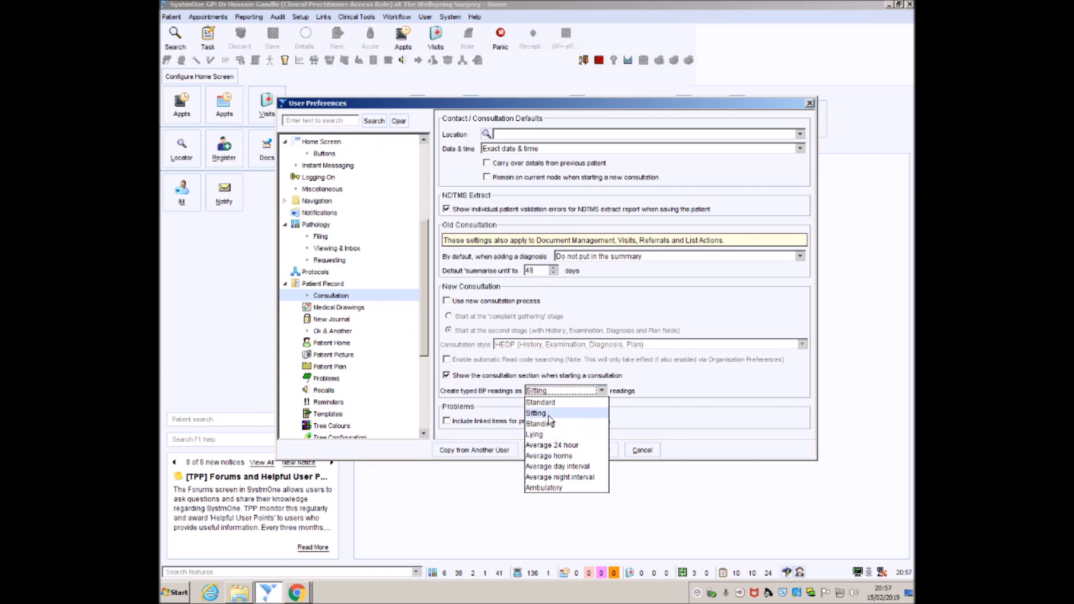
left_click(549, 415)
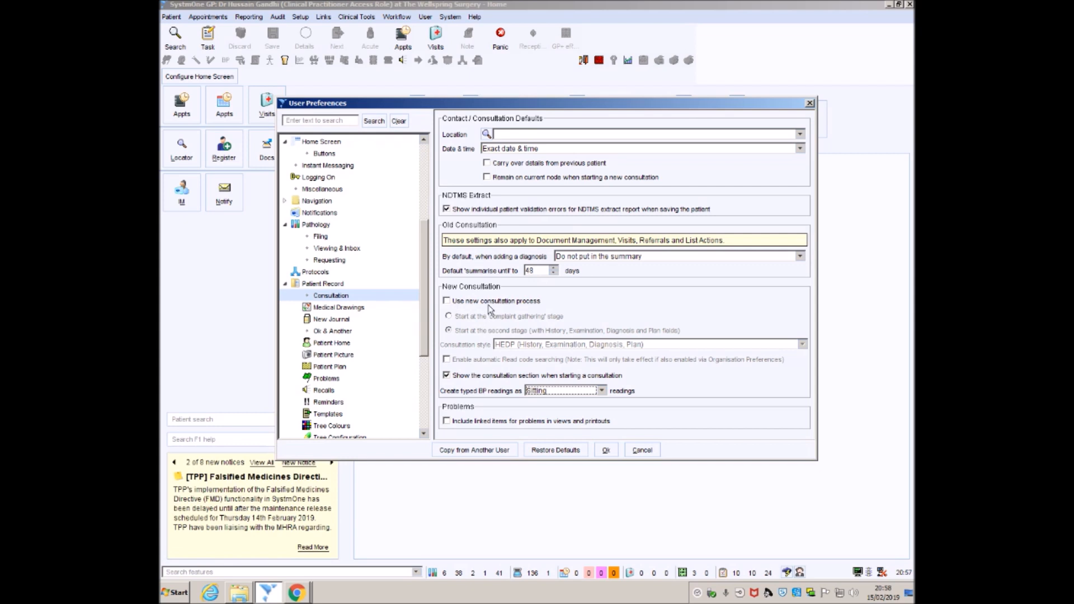
left_click(449, 302)
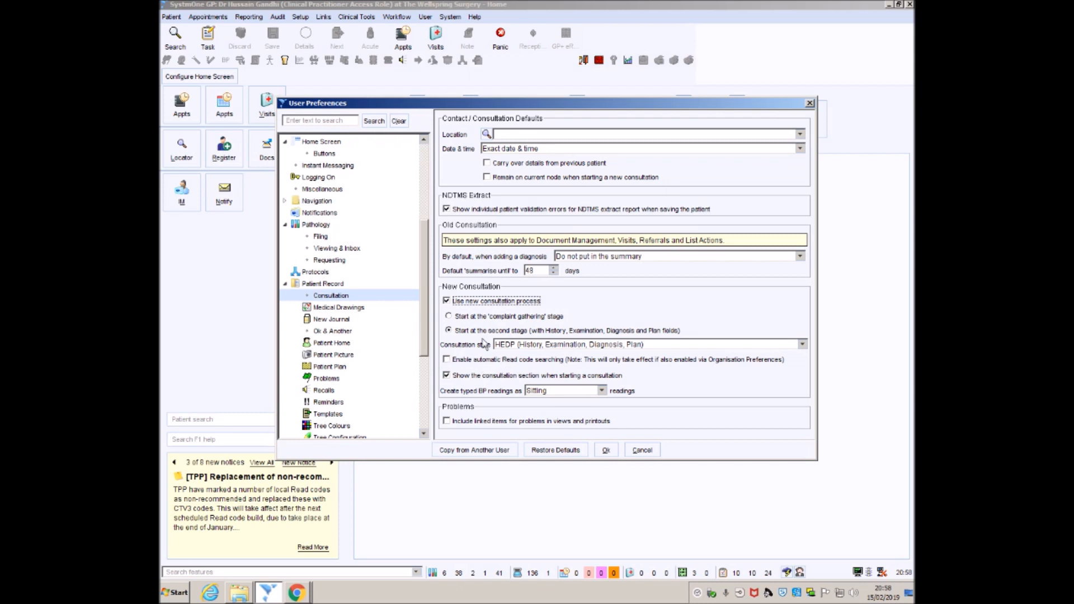
left_click(447, 301)
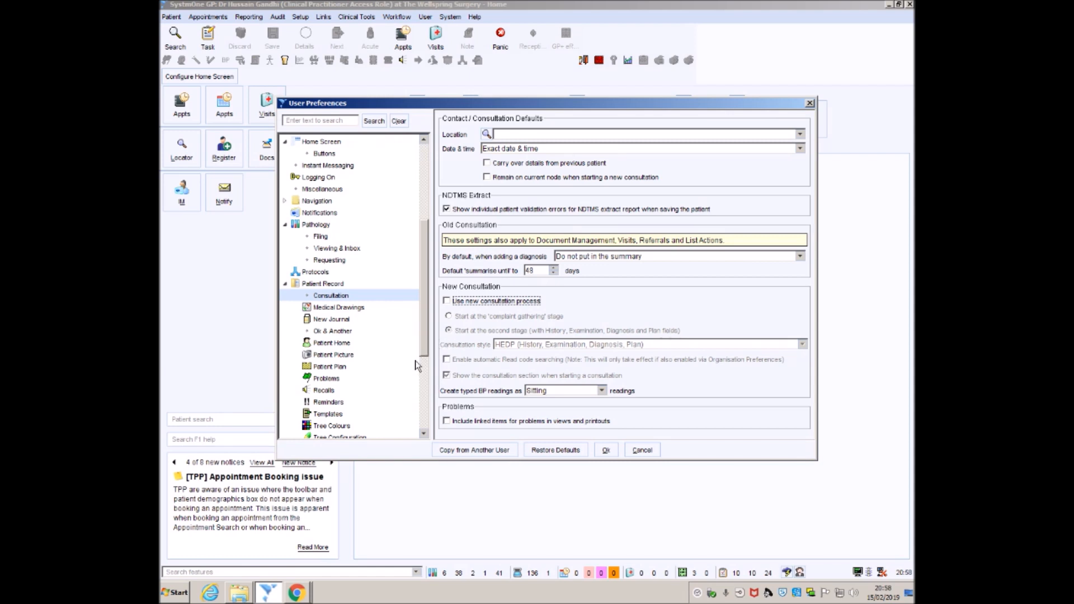
- View the patient record Reminders preferences and the Frequently Used Drugs list in the Prescribing preferences
left_click(341, 404)
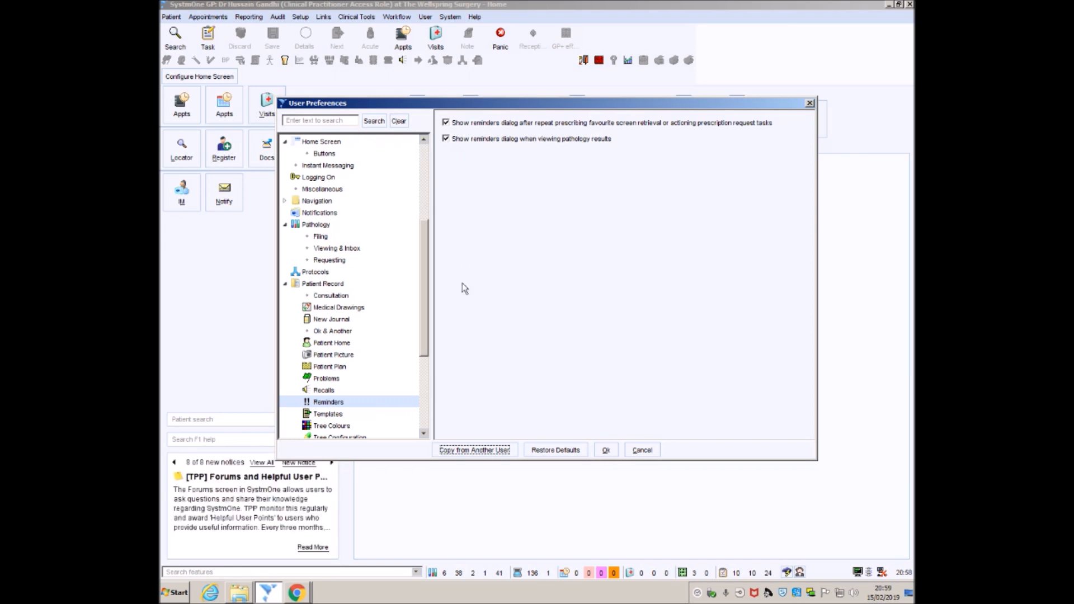
left_click_drag(425, 289, 424, 346)
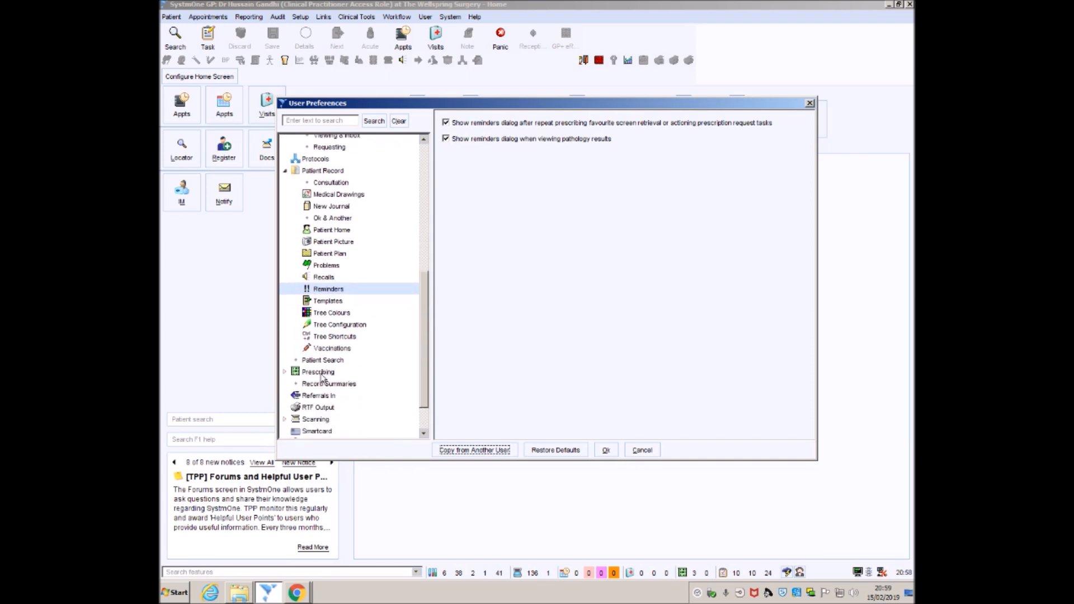
left_click(319, 372)
left_click(285, 372)
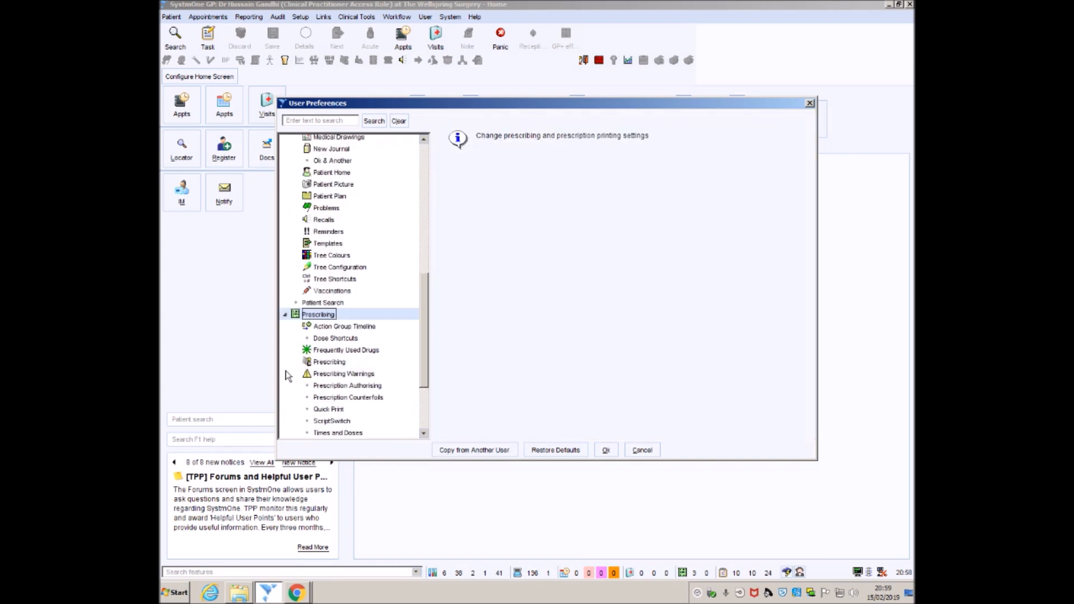
left_click(348, 352)
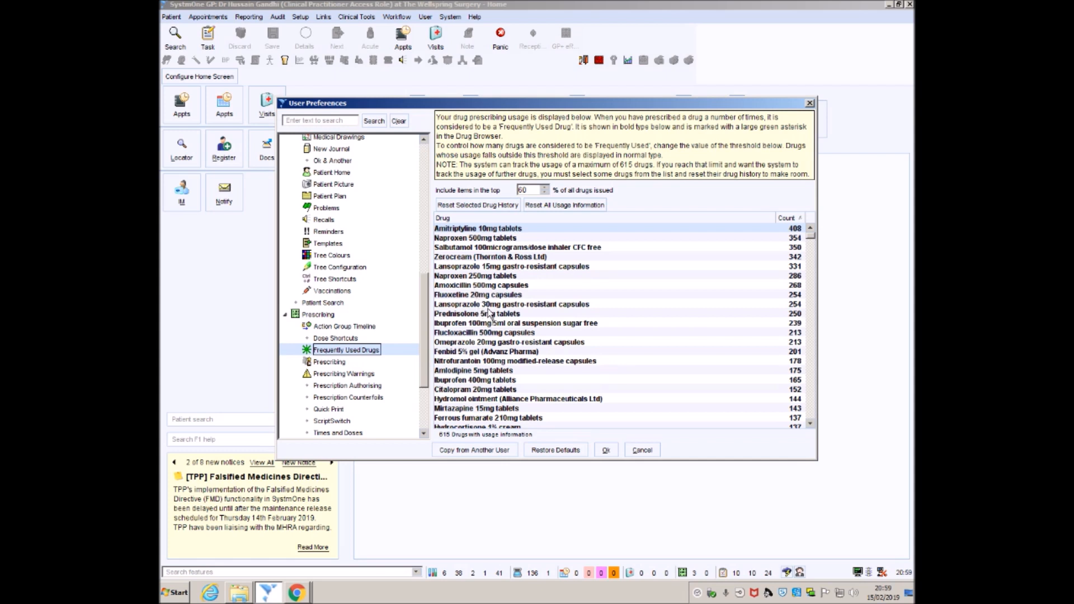
- Select the salbutamol 100 micrograms/dose inhaler and Naproxen 500mg tablets in turn in the Frequently Used Drugs list
left_click(502, 248)
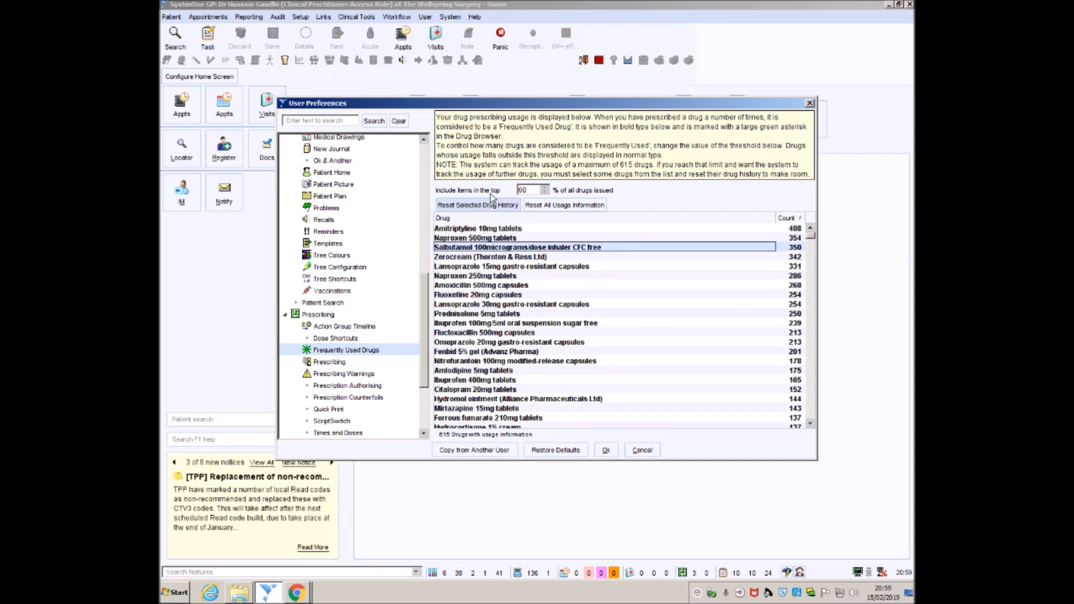
left_click(482, 238)
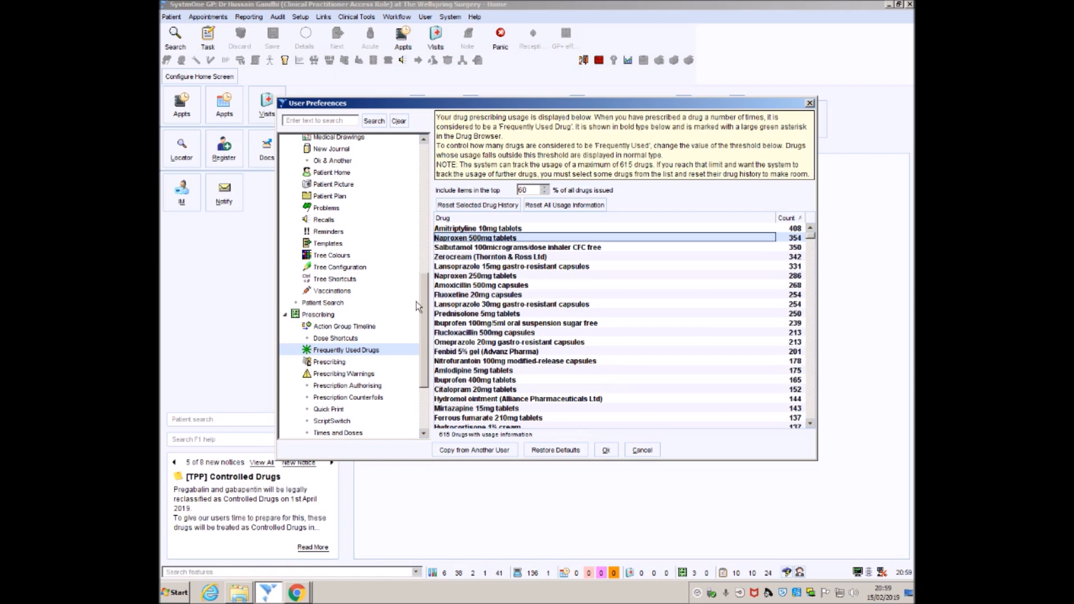
- In the Scanning preferences for Document Processing, switch the default scan action to Complete Later and back to Complete
left_click_drag(424, 300, 422, 344)
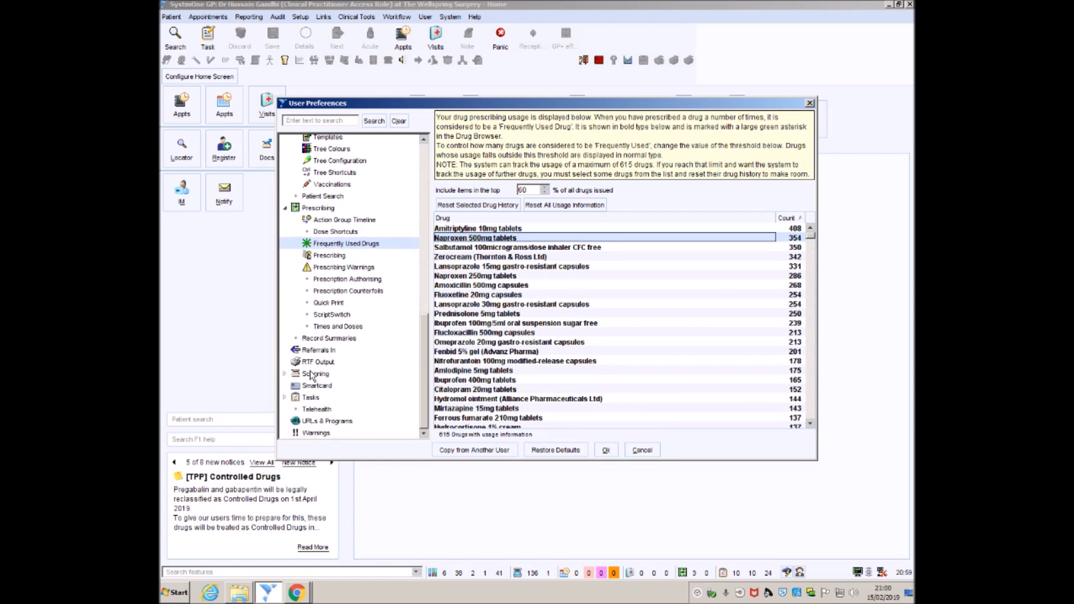
left_click(285, 374)
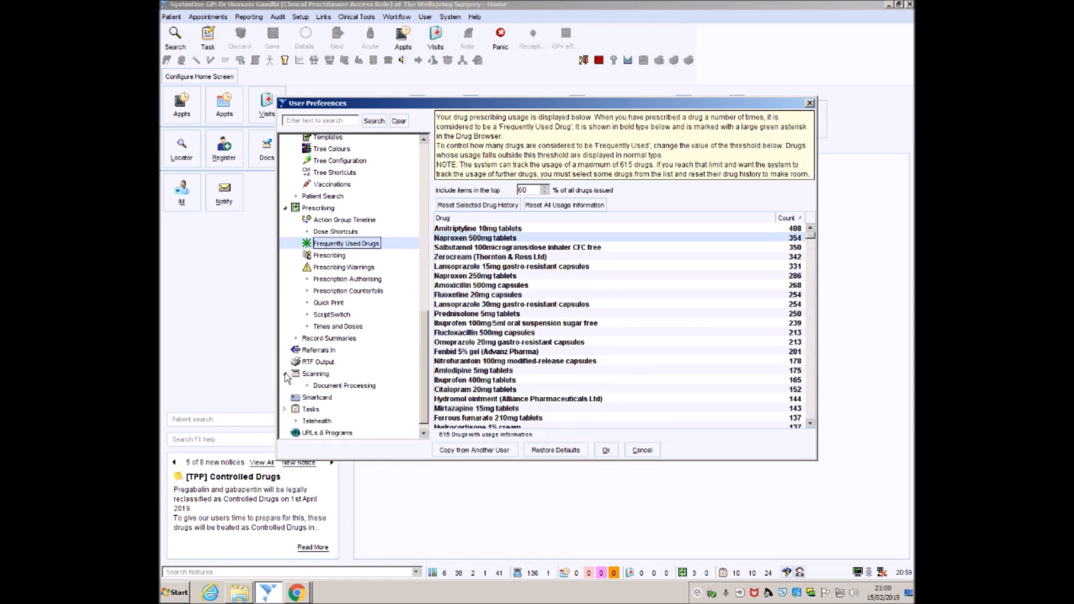
left_click(341, 386)
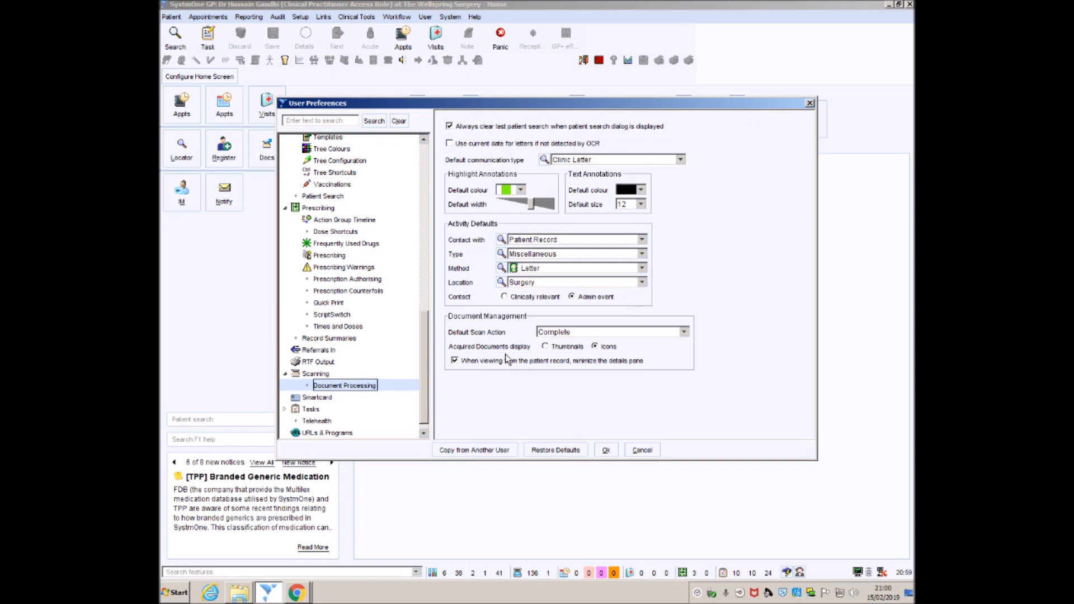
left_click(560, 333)
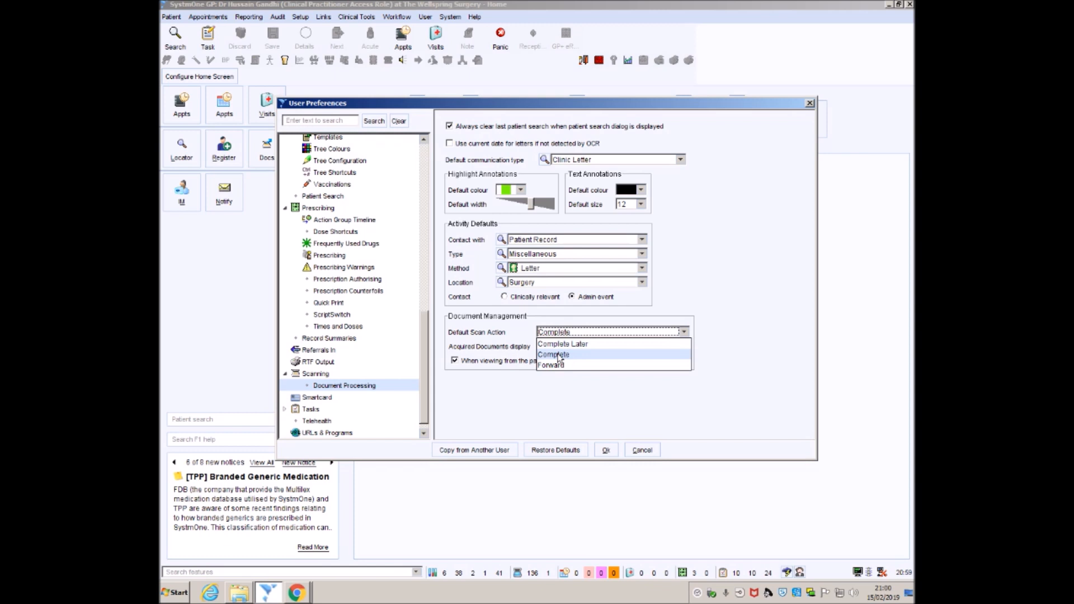
left_click(560, 356)
left_click(561, 333)
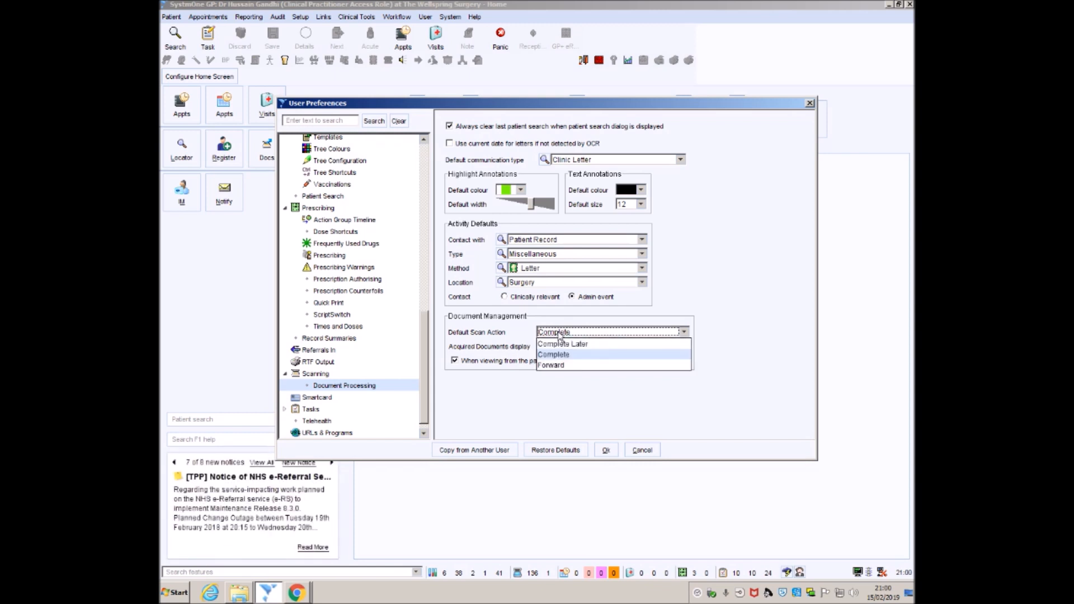
left_click(562, 344)
left_click(567, 333)
left_click(566, 354)
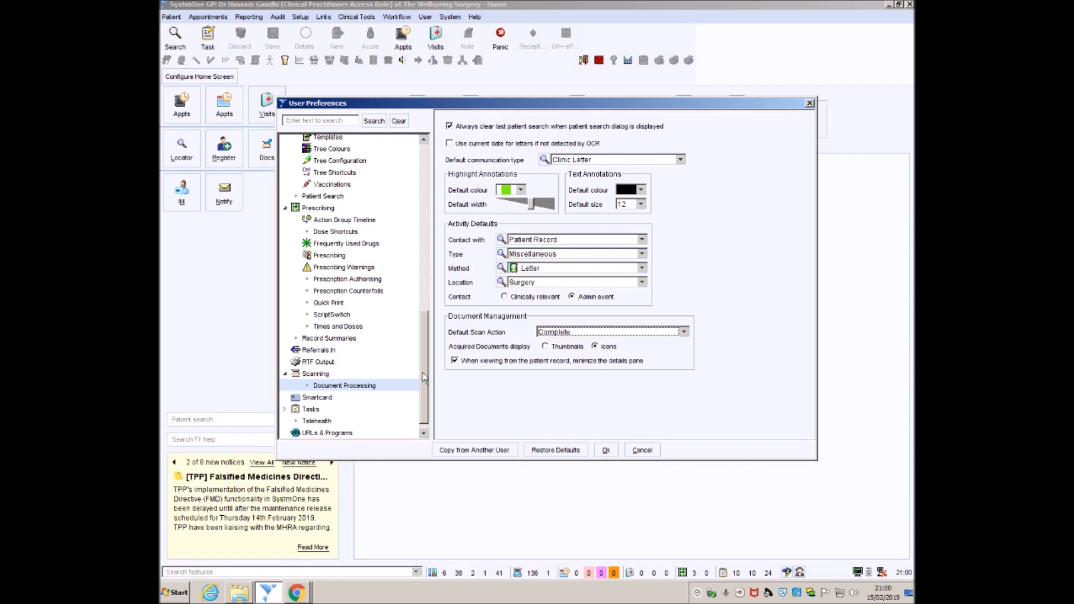
- Review the Receiving Tasks preferences, checking which task types show a dialog or play a sound through the whole list
scroll(424, 367, "down", 1)
left_click(284, 397)
left_click(307, 398)
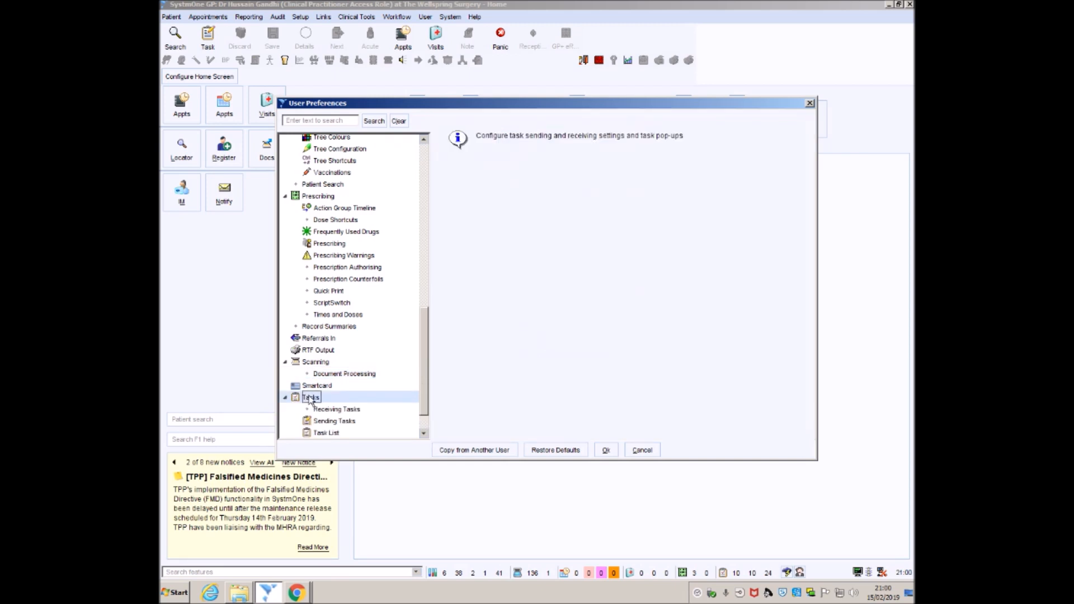
left_click(327, 410)
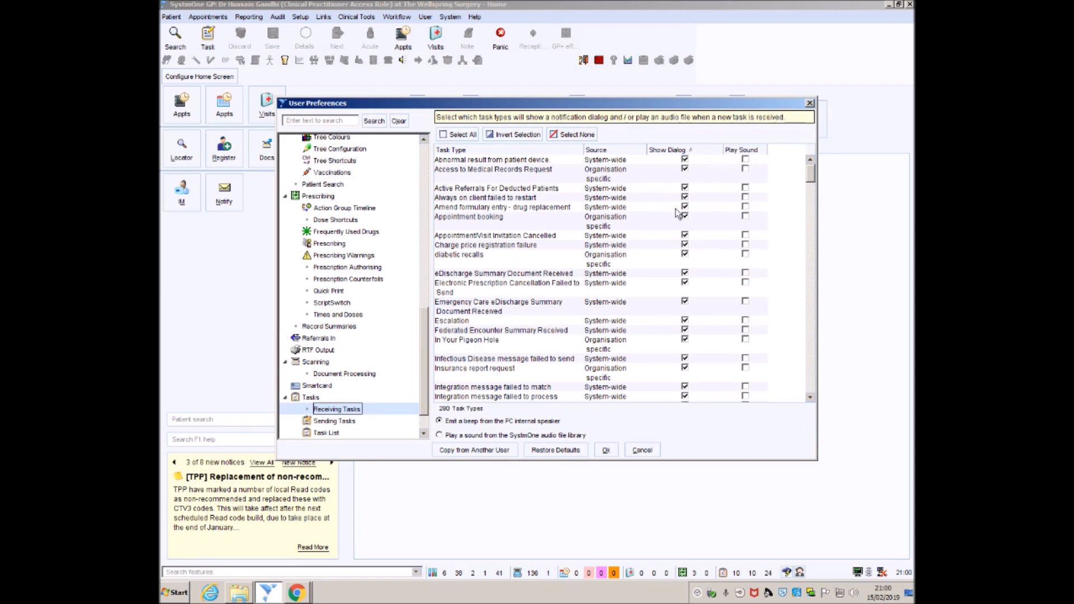
left_click_drag(812, 174, 801, 386)
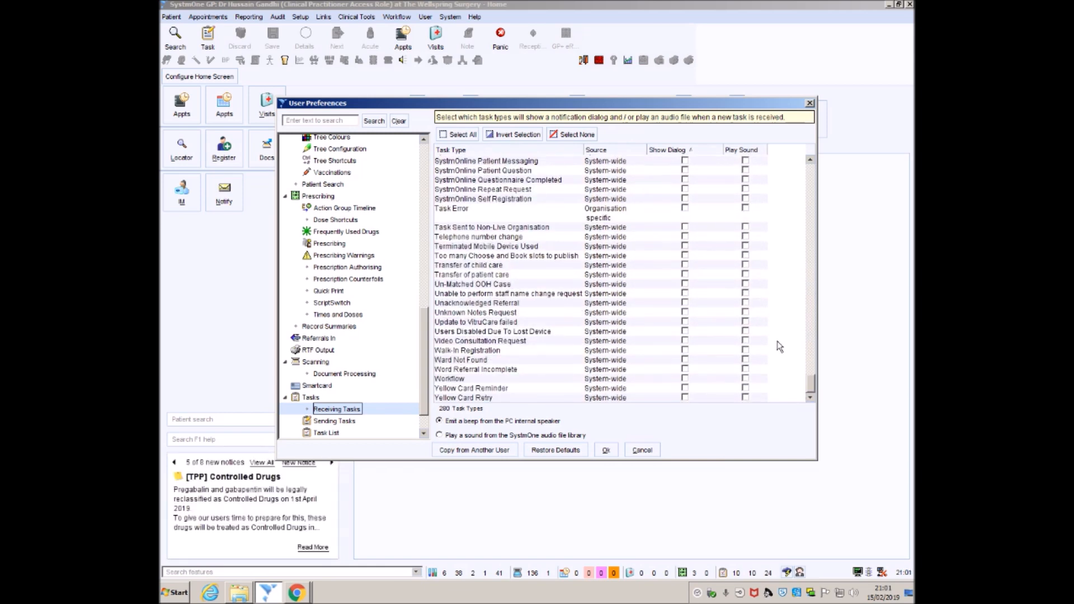
left_click_drag(811, 392, 805, 181)
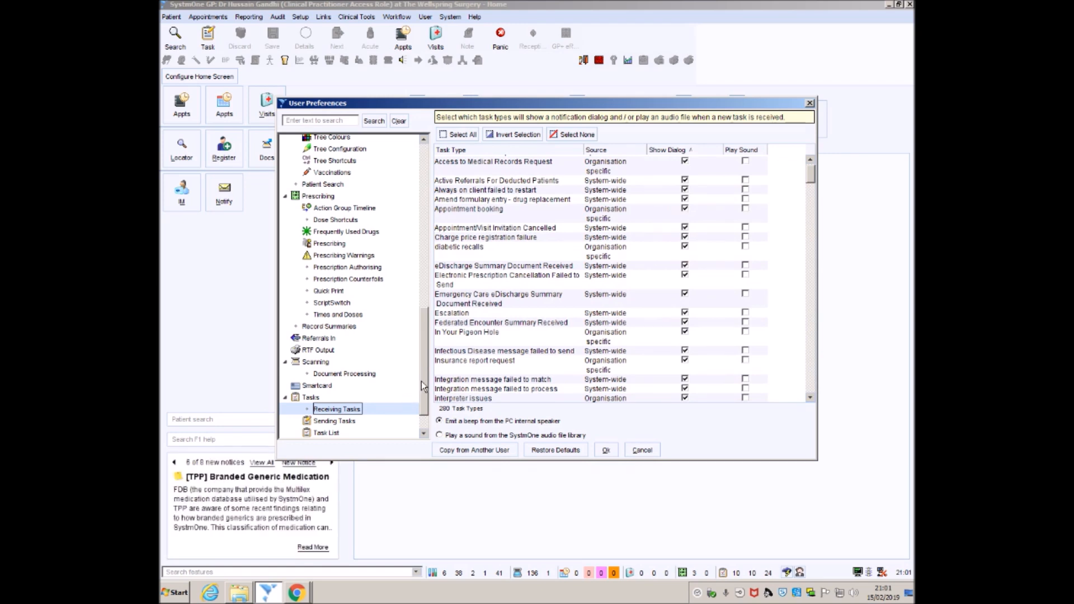
- View the Sending Tasks preferences for the default recipient and task type, and the Task List column settings
left_click(352, 422)
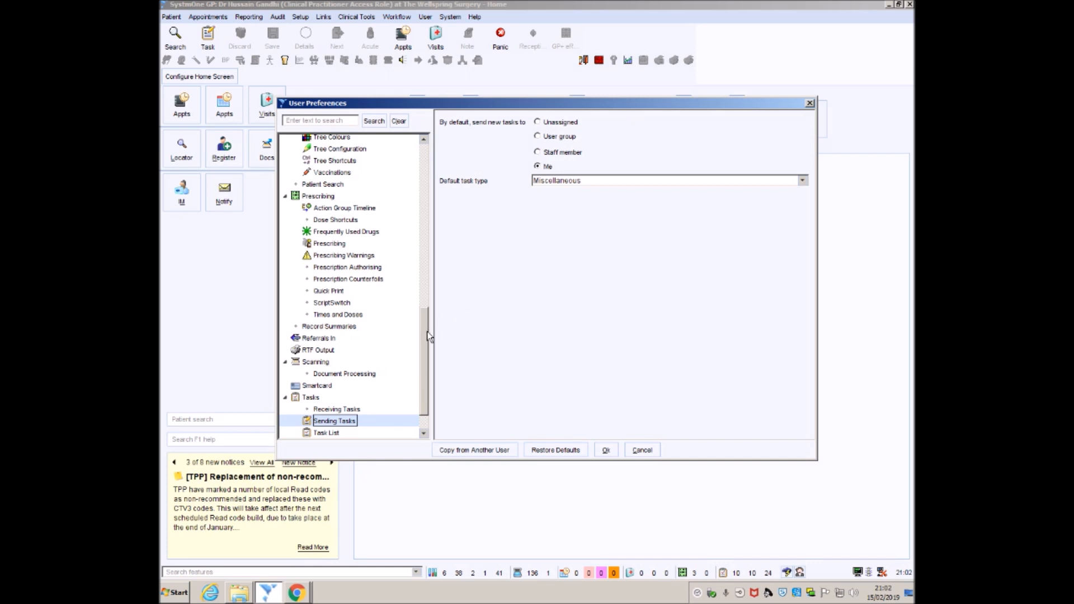
scroll(432, 350, "down", 1)
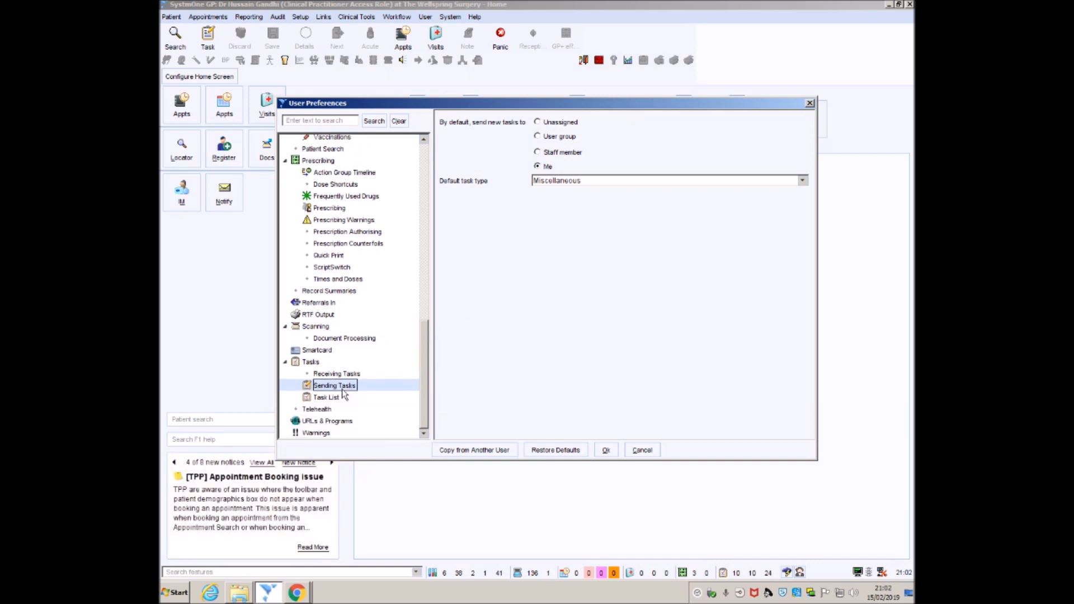
left_click(335, 397)
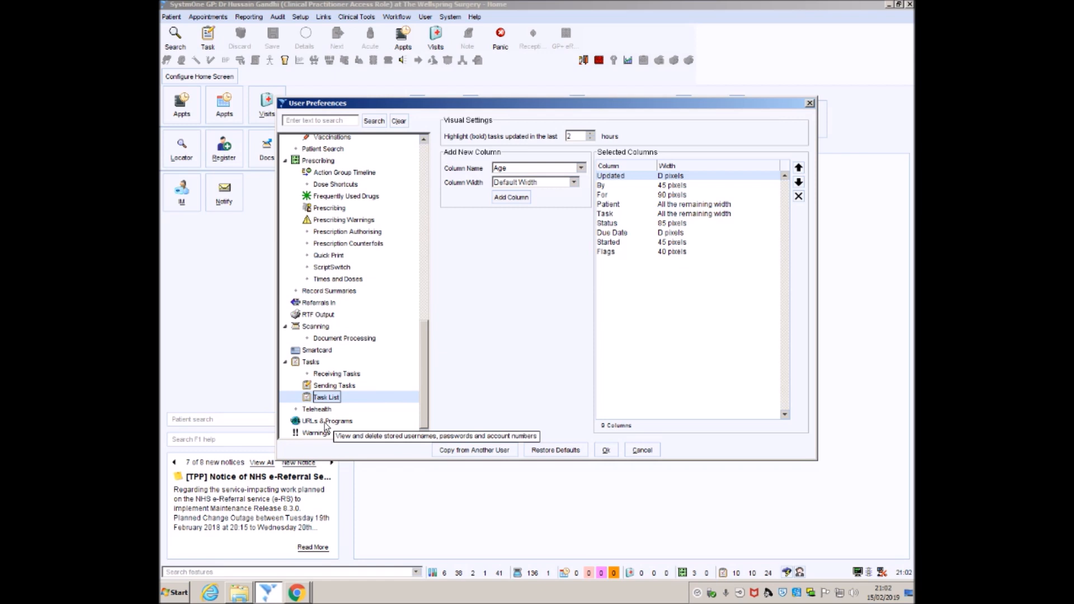
- Review the warnings and prompts listed in the Warnings preferences, and save and close the user preferences
left_click(322, 434)
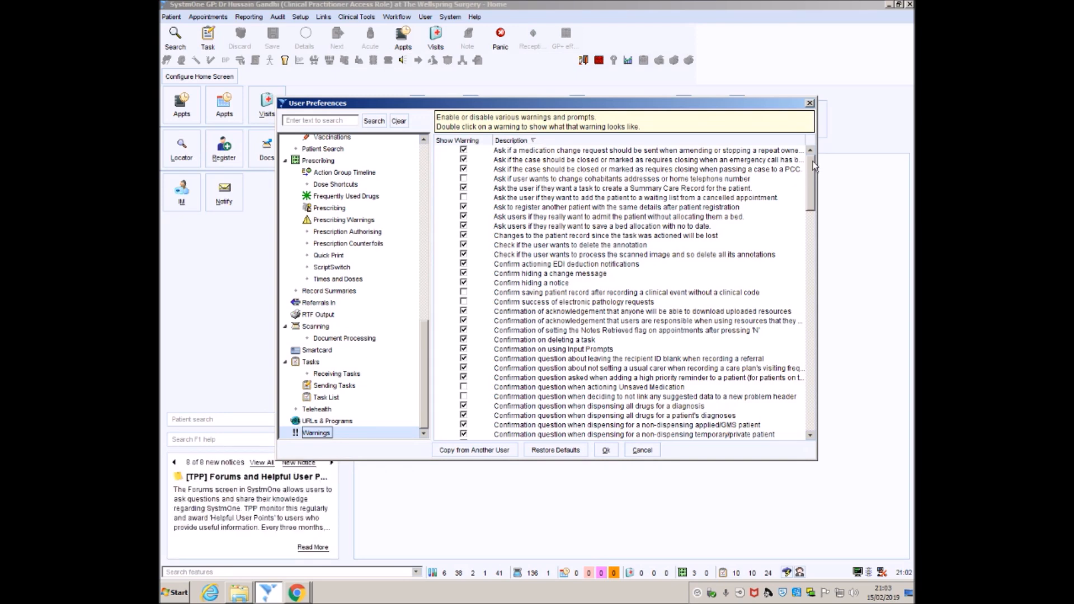
left_click_drag(814, 165, 790, 387)
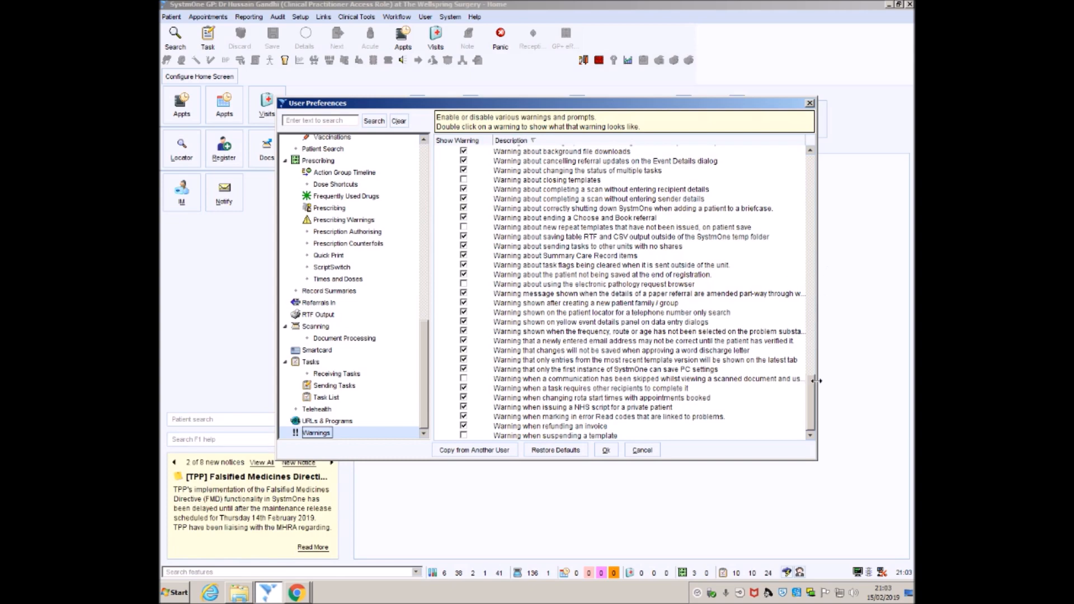
left_click_drag(811, 385, 809, 158)
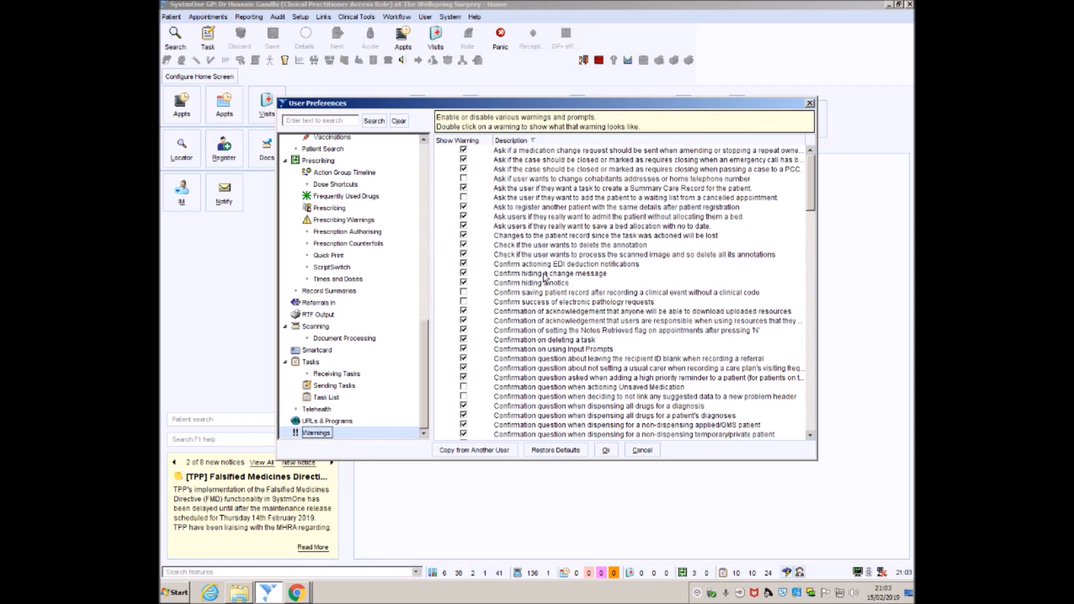
scroll(563, 302, "down", 1)
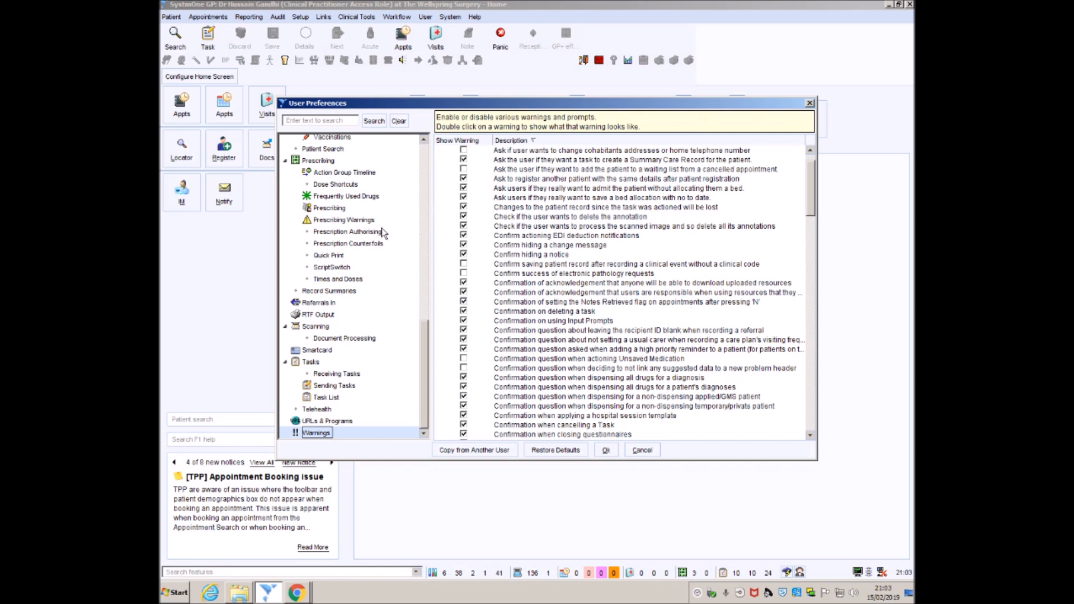
left_click_drag(423, 334, 421, 157)
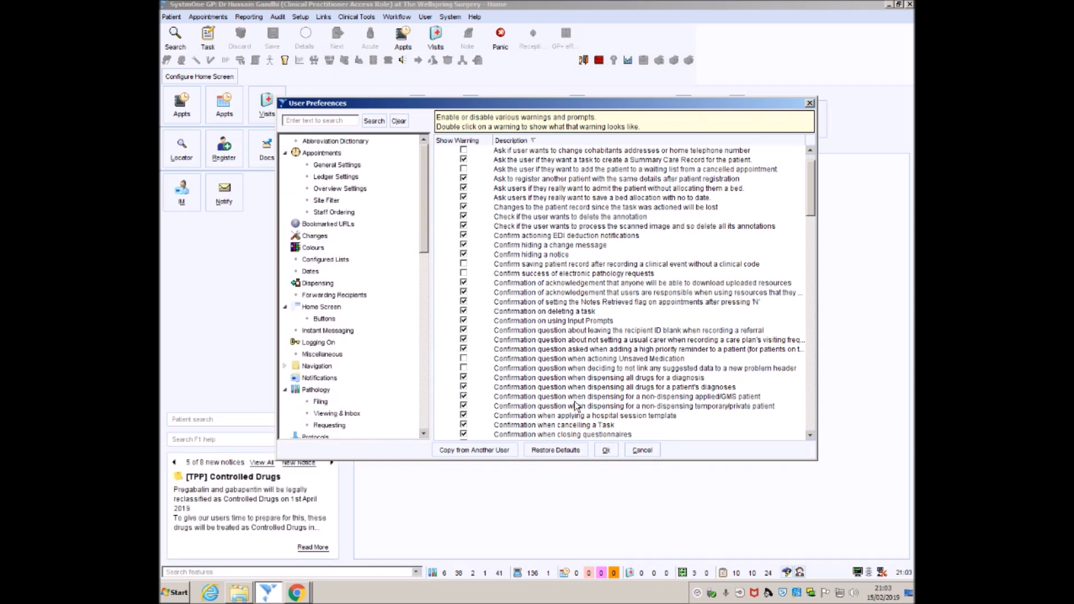
left_click(607, 451)
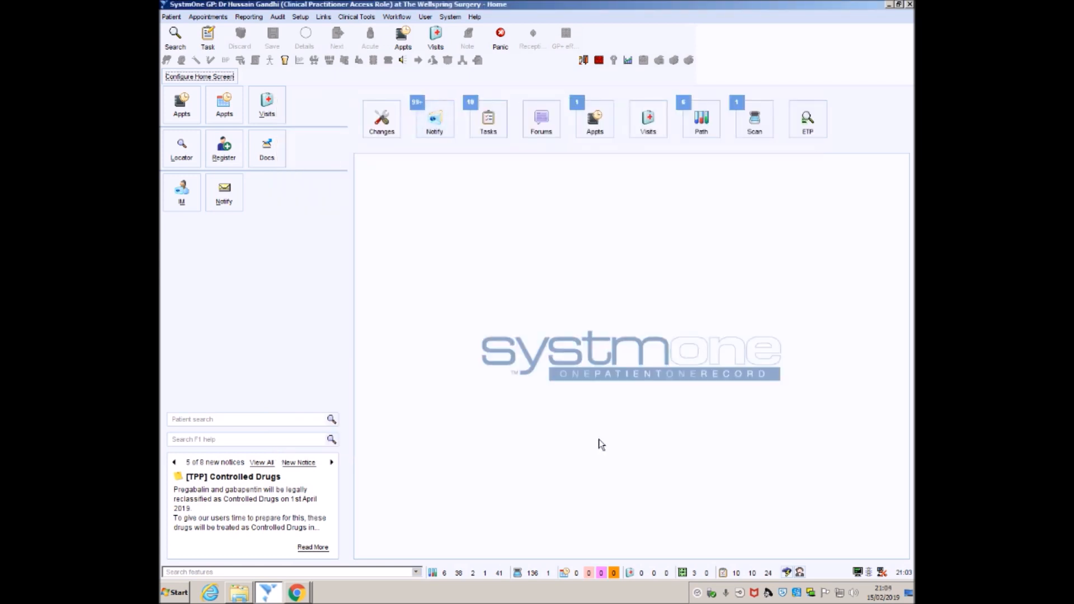